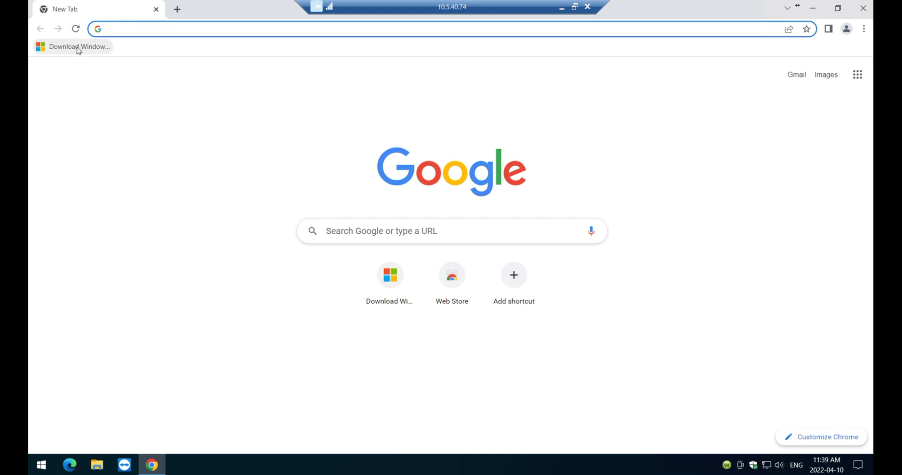
Open the saved Windows 11 download page bookmark in Chrome.
{"action": "left_click", "coordinate": [76, 46]}
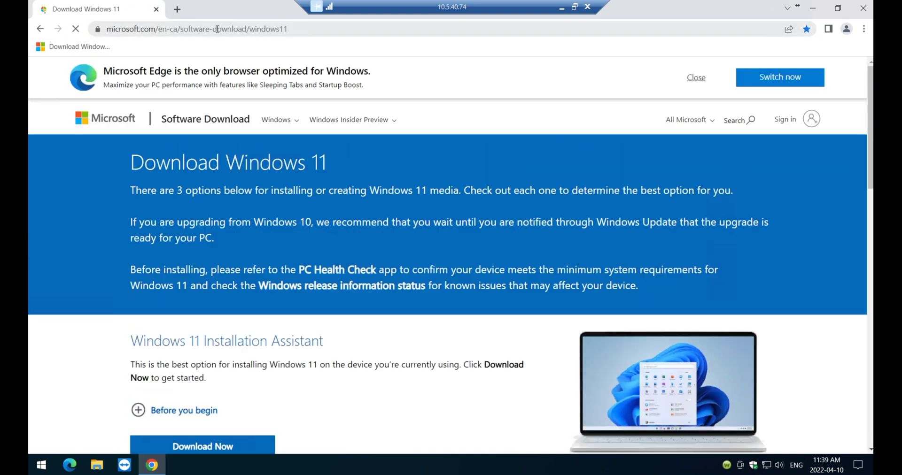
Under Download Windows 11 Disk Image (ISO), choose Windows 11 (multi-edition ISO) and request the download.
{"action": "left_click_drag", "start_coordinate": [299, 29], "coordinate": [90, 28]}
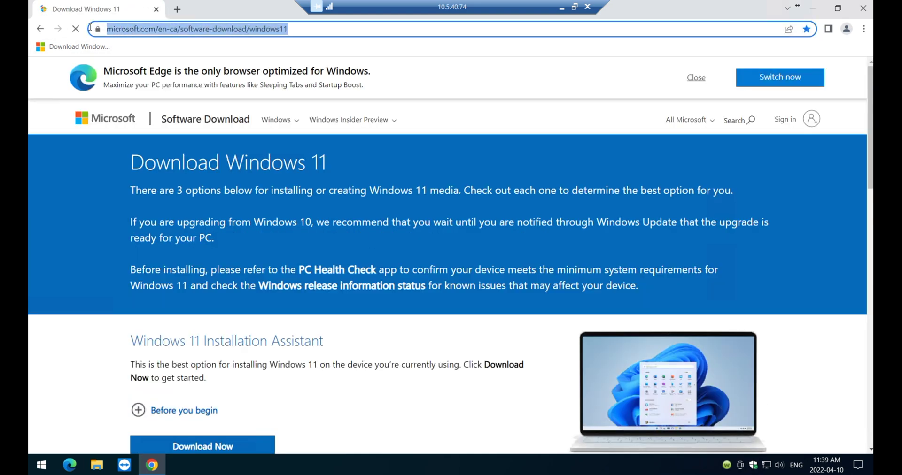
{"action": "left_click", "coordinate": [293, 29]}
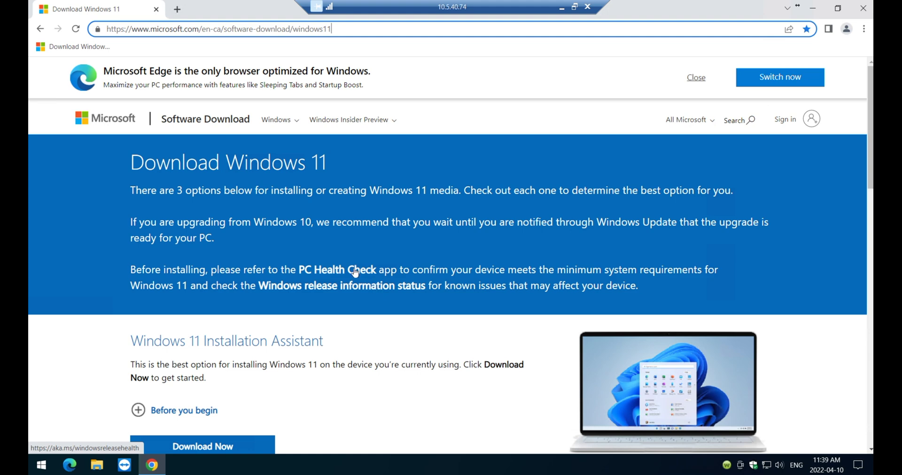
{"action": "scroll", "coordinate": [412, 361], "scroll_direction": "down", "scroll_amount": 9}
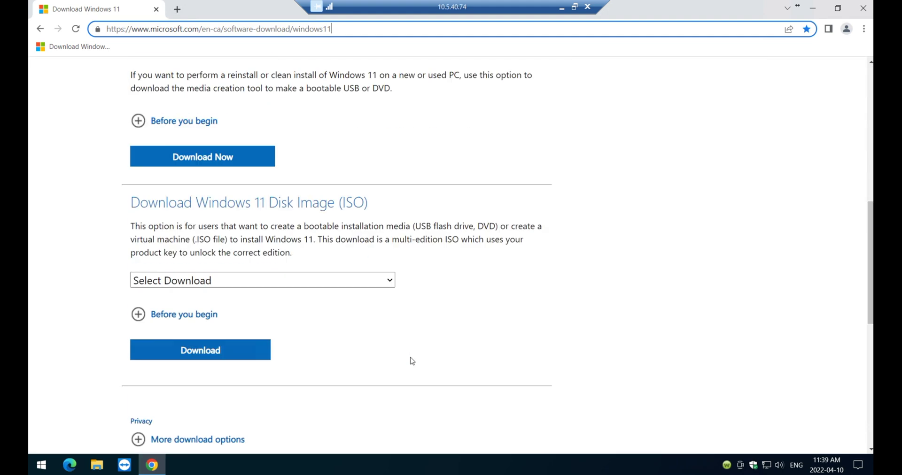
{"action": "scroll", "coordinate": [412, 361], "scroll_direction": "down", "scroll_amount": 2}
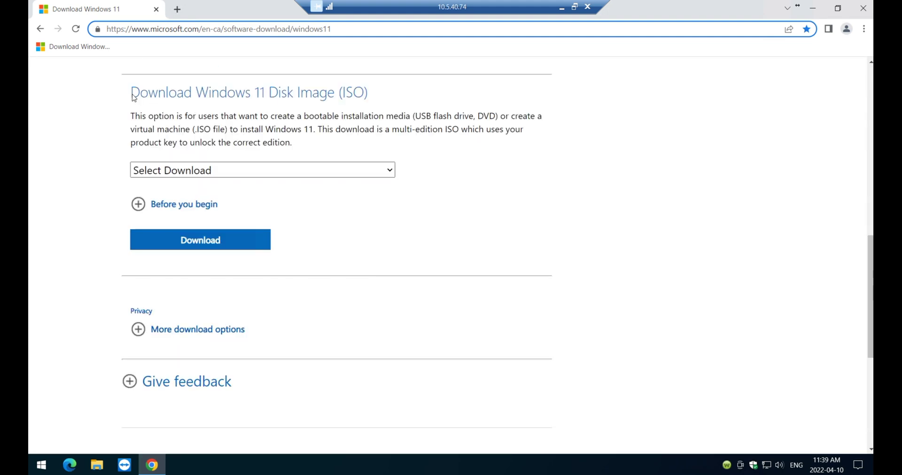
{"action": "left_click_drag", "start_coordinate": [133, 97], "coordinate": [381, 93]}
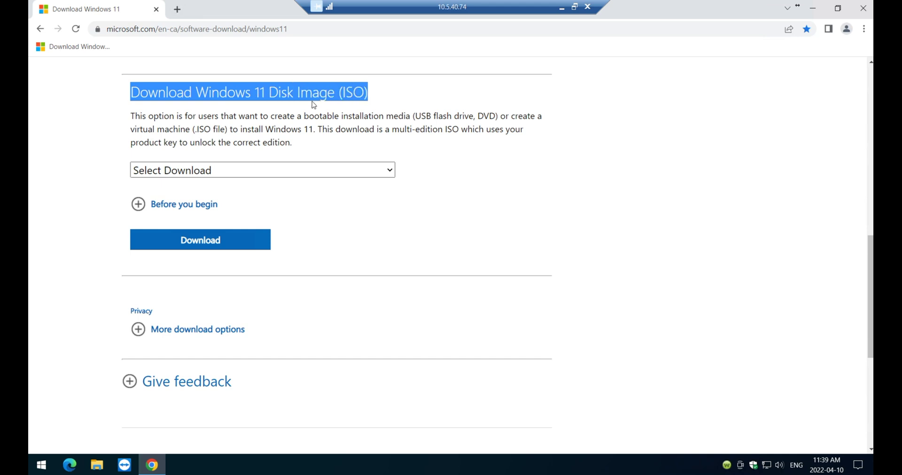
{"action": "left_click", "coordinate": [392, 171]}
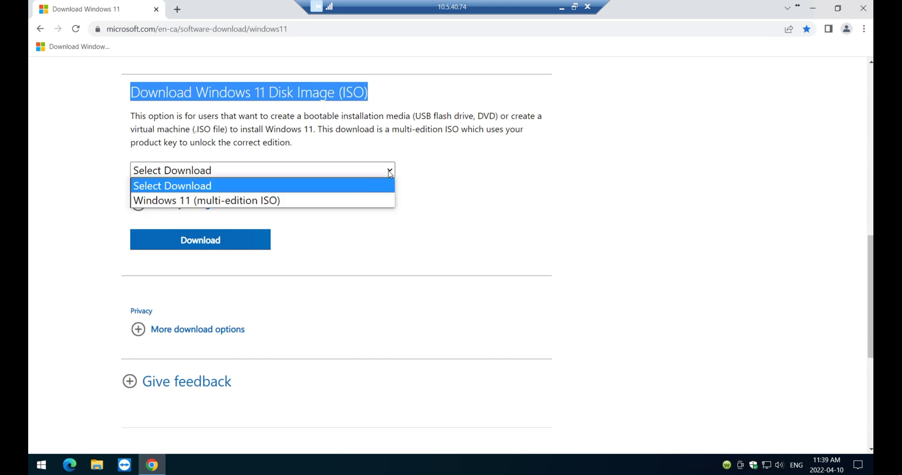
{"action": "left_click", "coordinate": [265, 201]}
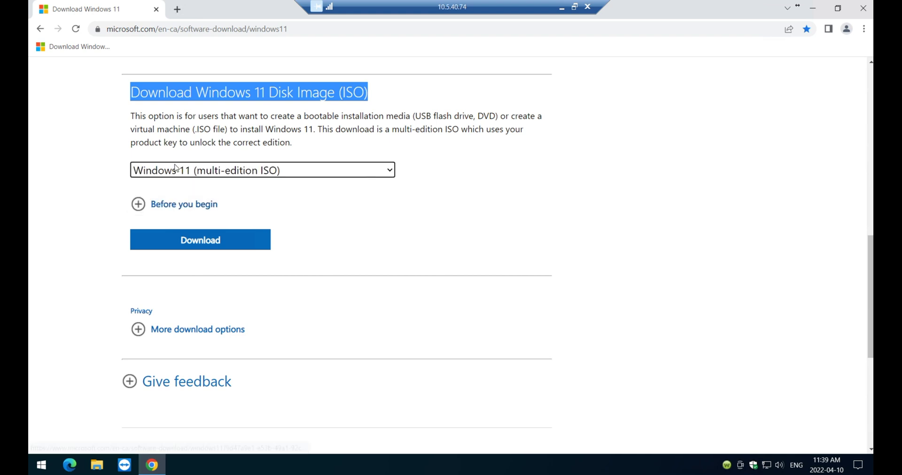
{"action": "left_click", "coordinate": [195, 246]}
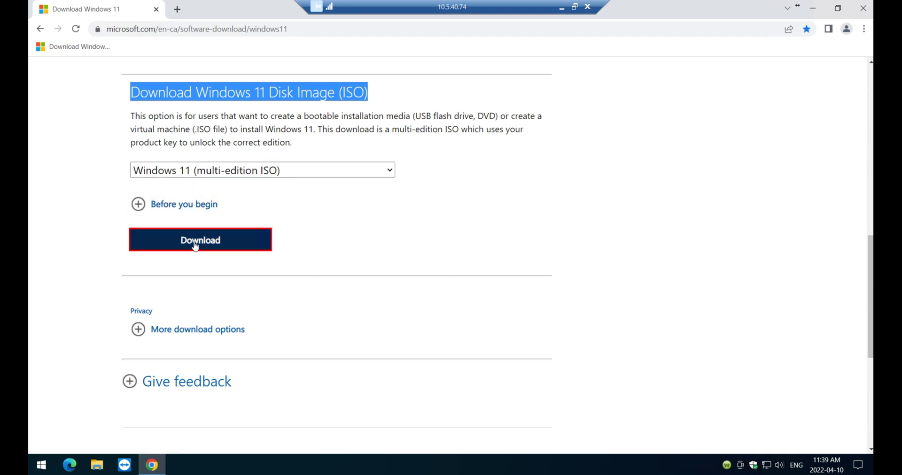
{"action": "scroll", "coordinate": [207, 246], "scroll_direction": "down", "scroll_amount": 2}
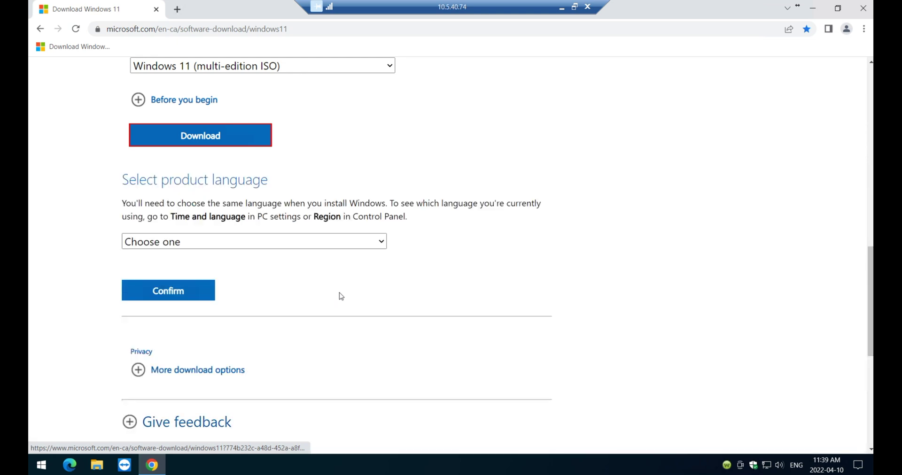
Confirm English (United States) as the product language and start the 64-bit ISO download.
{"action": "left_click", "coordinate": [207, 243]}
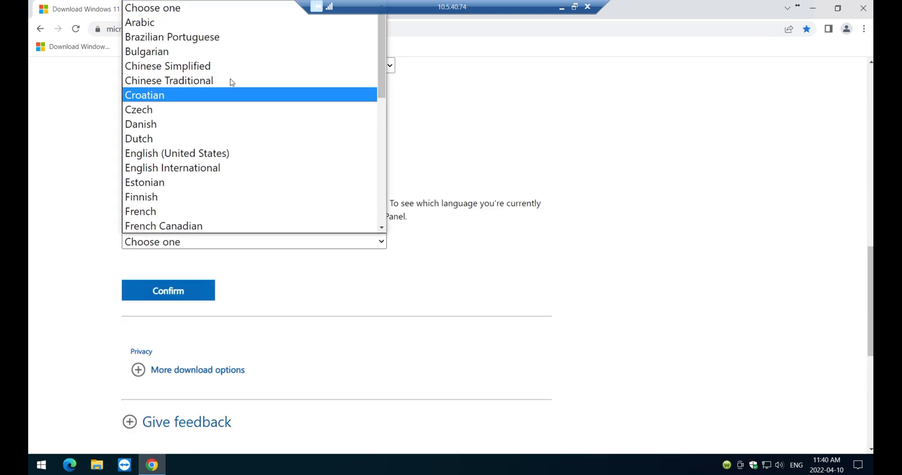
{"action": "left_click", "coordinate": [170, 157]}
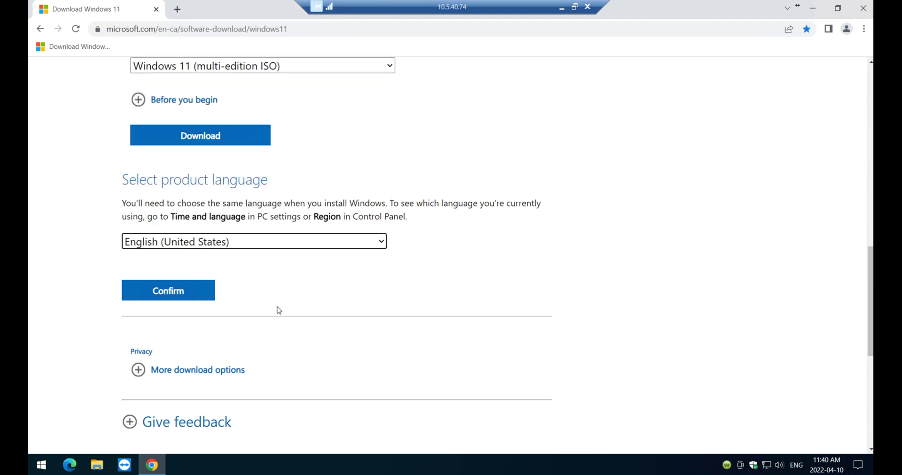
{"action": "left_click", "coordinate": [173, 292]}
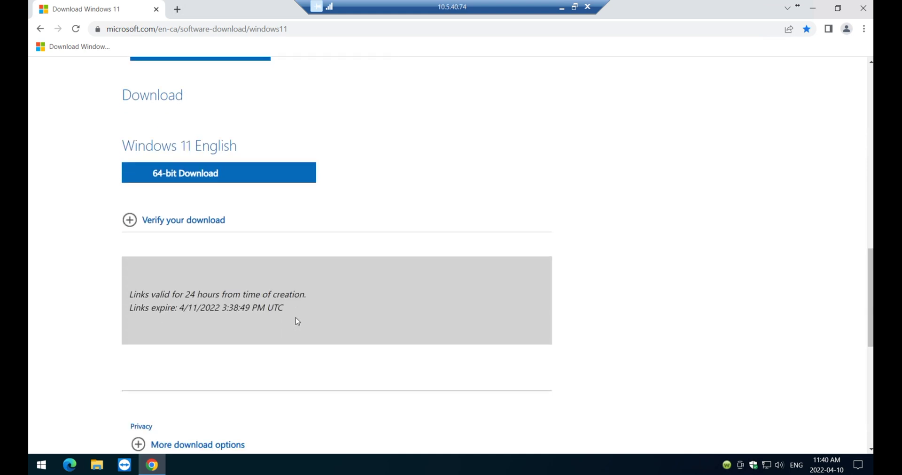
{"action": "scroll", "coordinate": [296, 324], "scroll_direction": "down", "scroll_amount": 1}
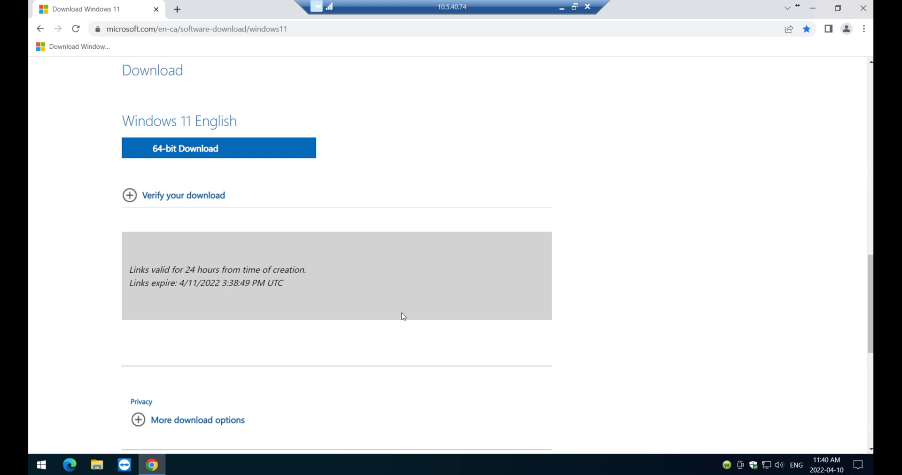
{"action": "left_click", "coordinate": [190, 151]}
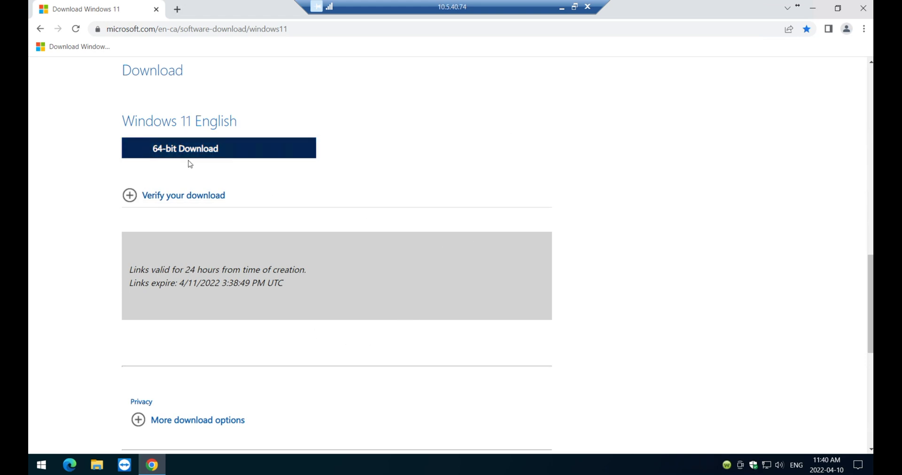
{"action": "left_click", "coordinate": [150, 157]}
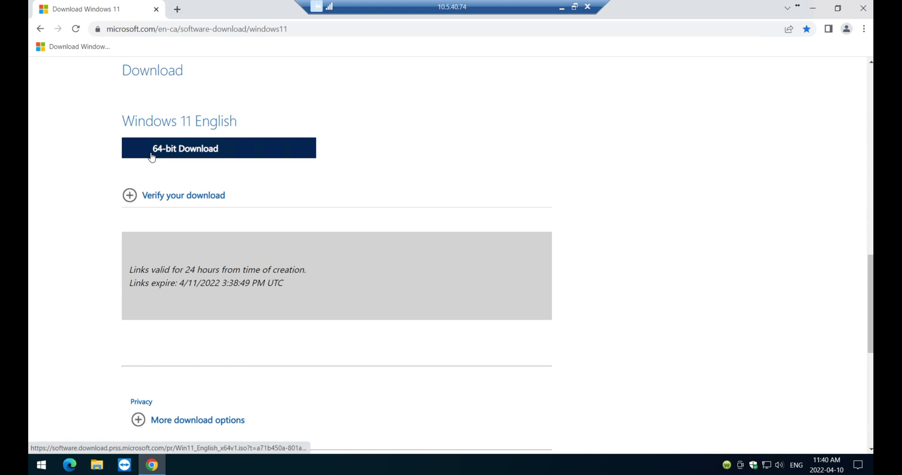
{"action": "left_click", "coordinate": [195, 158]}
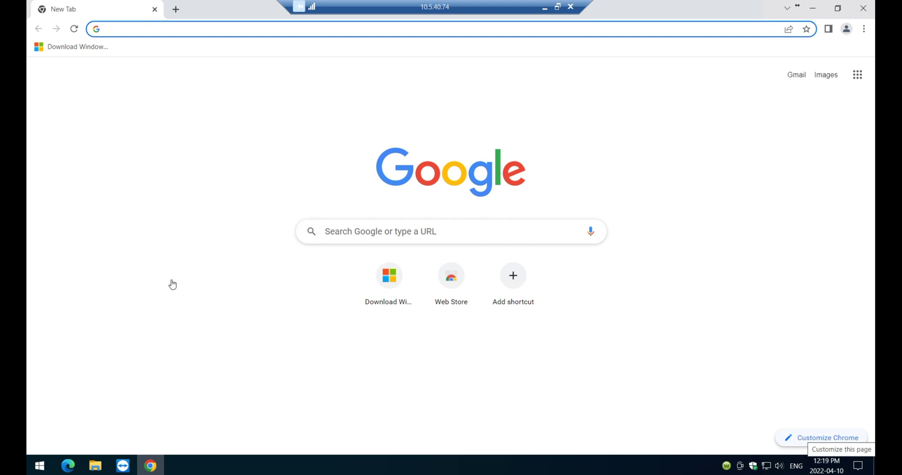
Check Downloads for the Win11_English_x64v1 ISO, then close File Explorer and Chrome.
{"action": "left_click", "coordinate": [95, 466]}
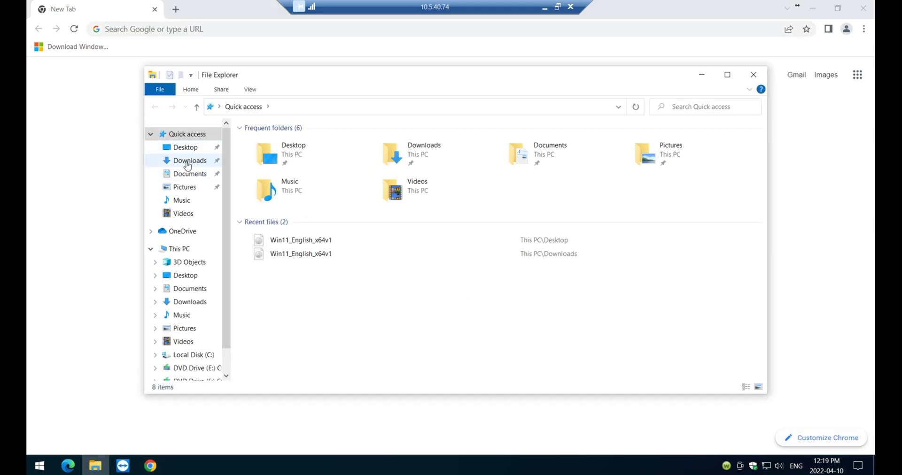
{"action": "left_click", "coordinate": [186, 160]}
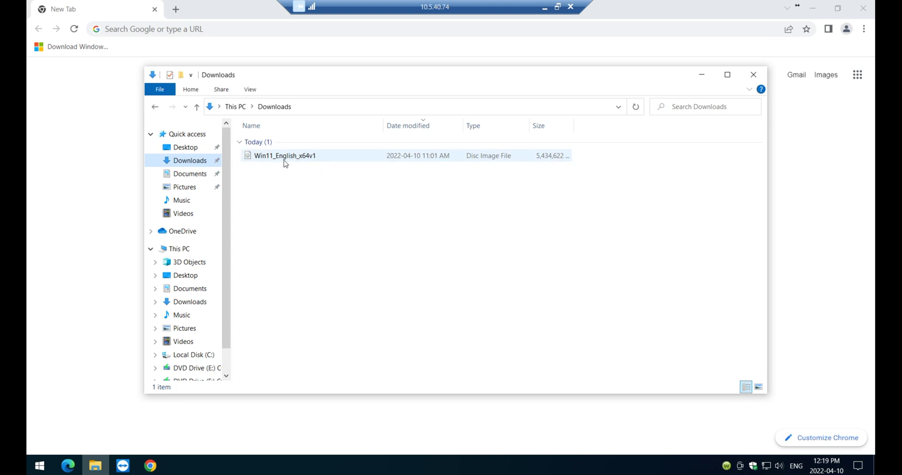
{"action": "mouse_move", "coordinate": [302, 163]}
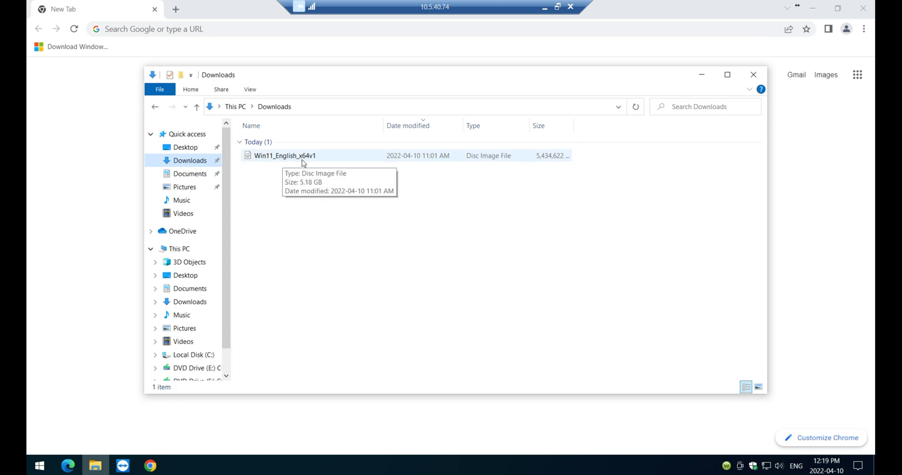
{"action": "left_click", "coordinate": [754, 74]}
{"action": "left_click", "coordinate": [871, 7]}
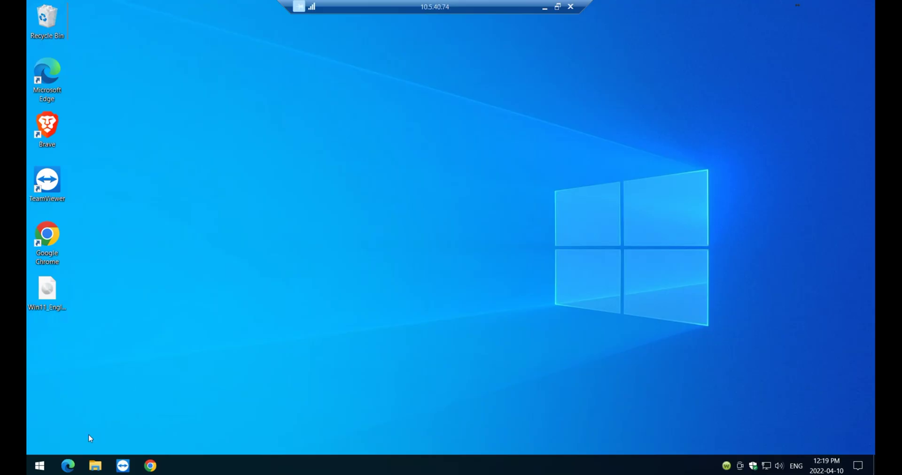
Search the Start menu for 'registry' and launch Registry Editor.
{"action": "left_click", "coordinate": [39, 465]}
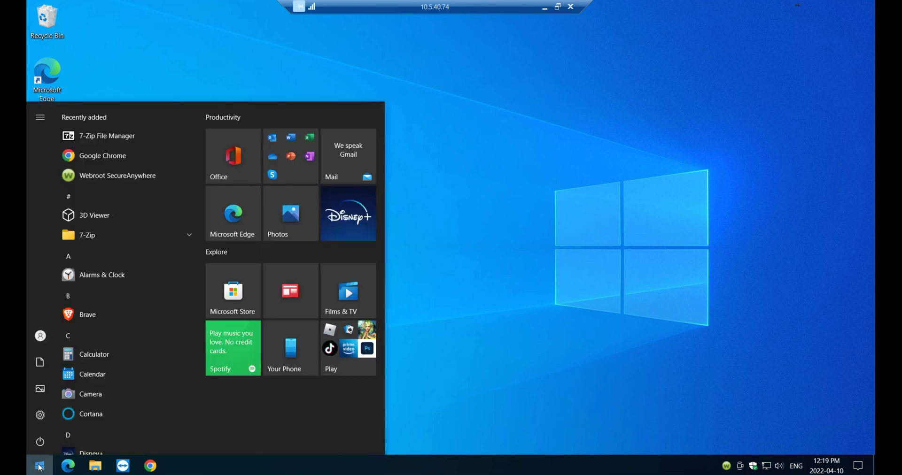
{"action": "left_click", "coordinate": [466, 331]}
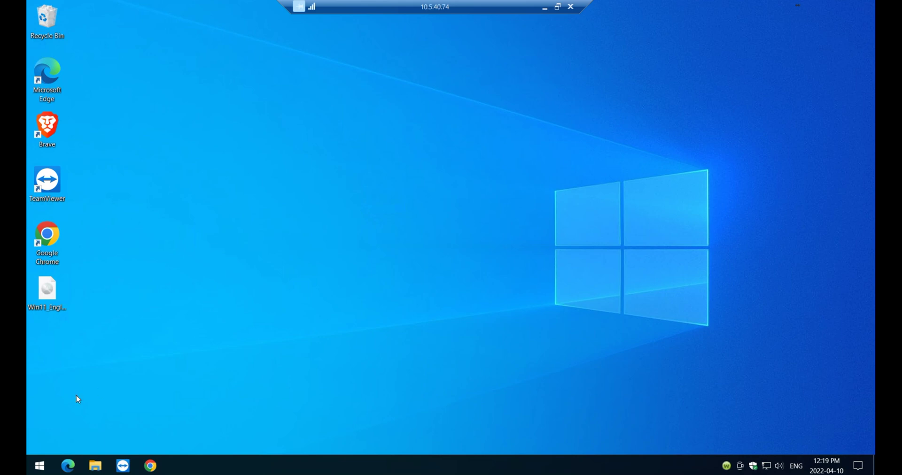
{"action": "left_click", "coordinate": [37, 468]}
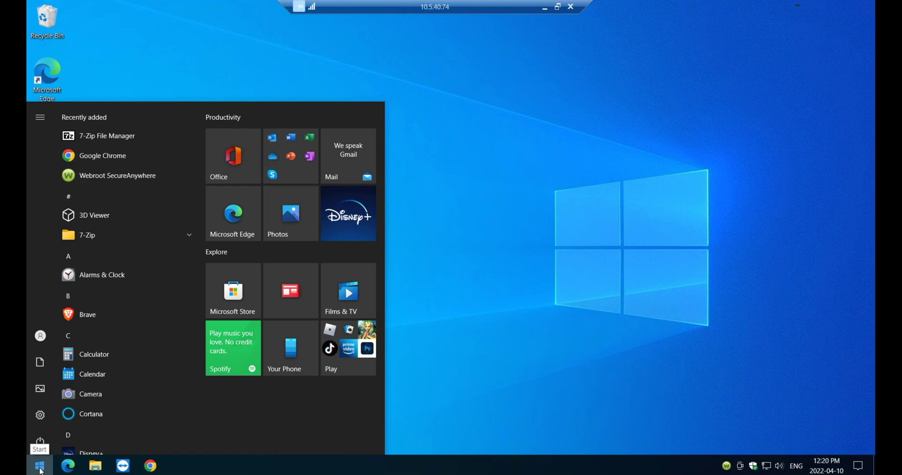
{"action": "left_click", "coordinate": [39, 468]}
{"action": "left_click", "coordinate": [40, 468]}
{"action": "type", "text": "registry"}
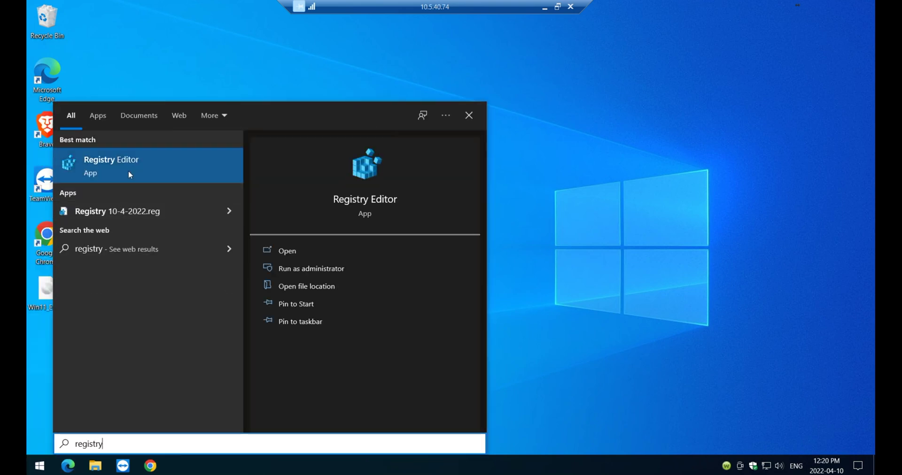
{"action": "left_click", "coordinate": [128, 170]}
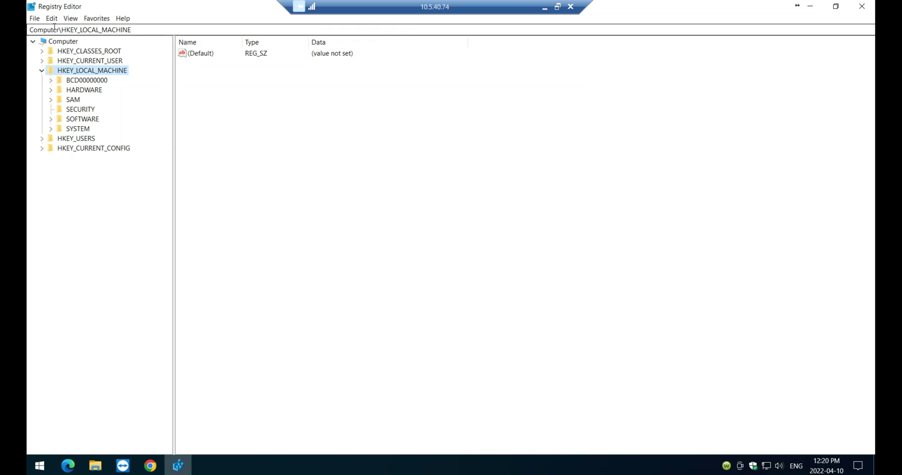
Export a registry backup to the Desktop as 'Registry 10-4-2022', then collapse HKEY_LOCAL_MACHINE.
{"action": "left_click", "coordinate": [36, 19]}
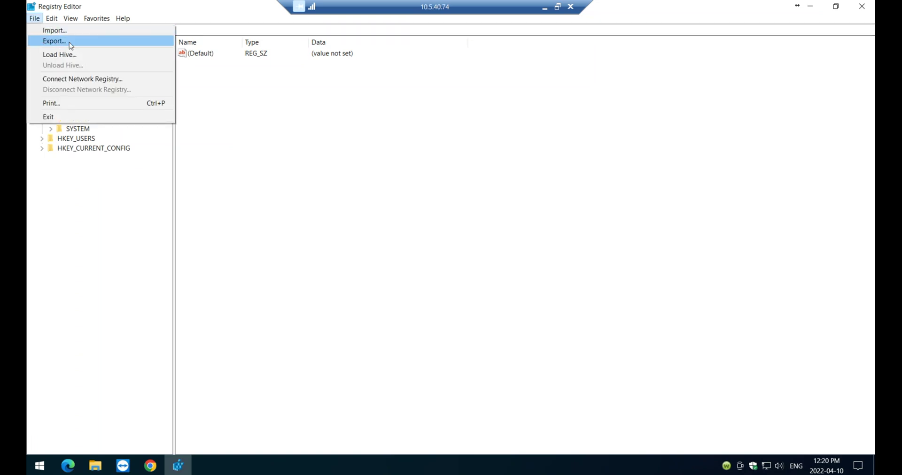
{"action": "left_click", "coordinate": [41, 20]}
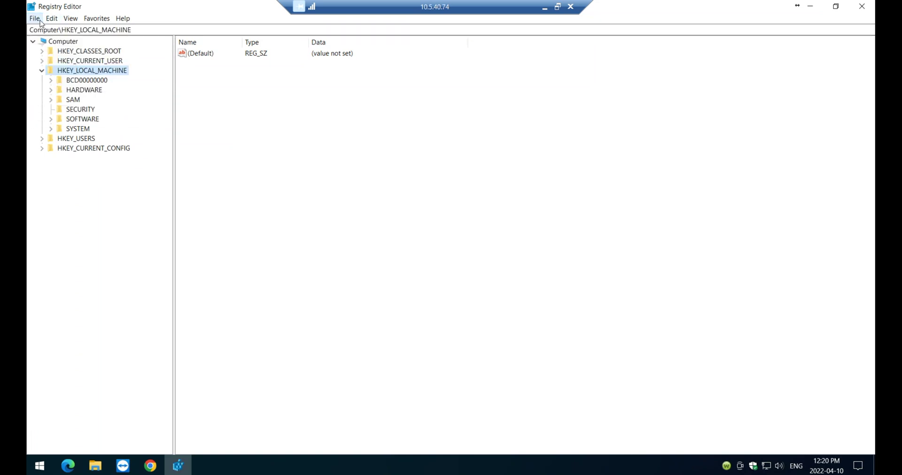
{"action": "left_click", "coordinate": [38, 20]}
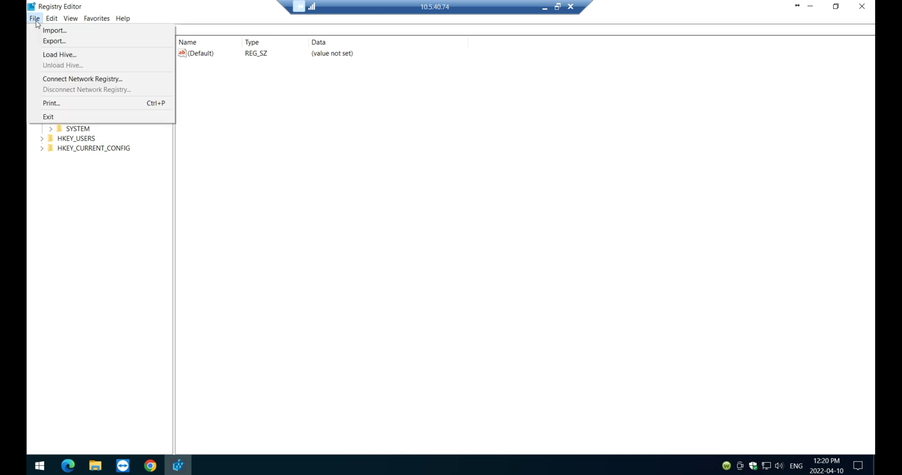
{"action": "left_click", "coordinate": [53, 41]}
{"action": "left_click", "coordinate": [136, 79]}
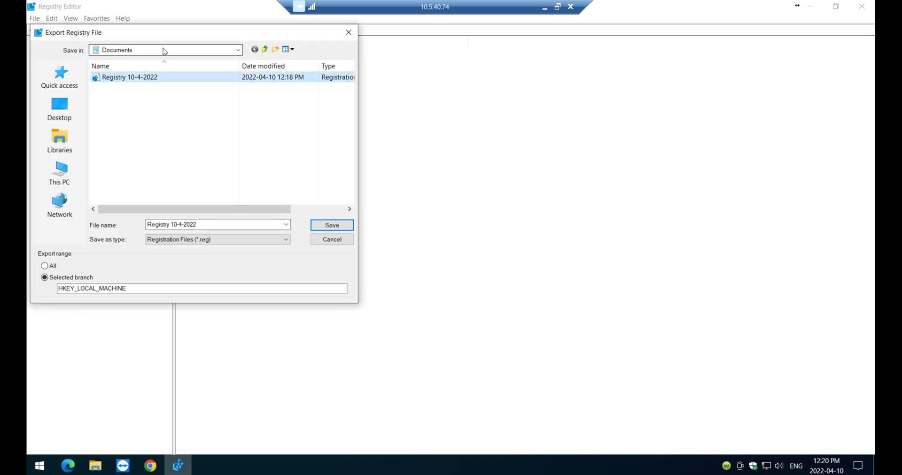
{"action": "left_click", "coordinate": [60, 108]}
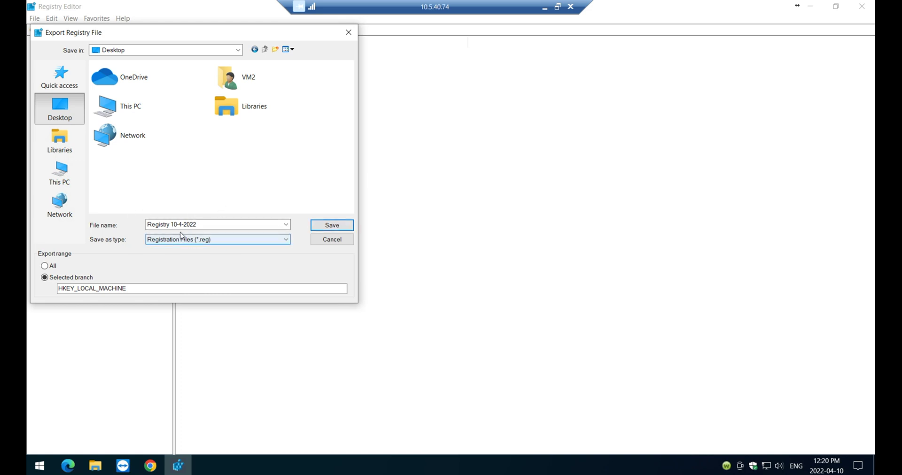
{"action": "left_click", "coordinate": [338, 224]}
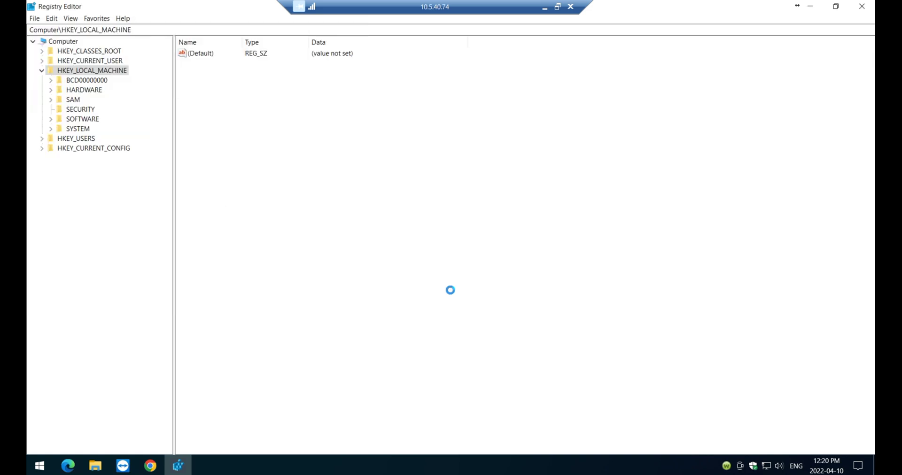
{"action": "key", "text": "Left"}
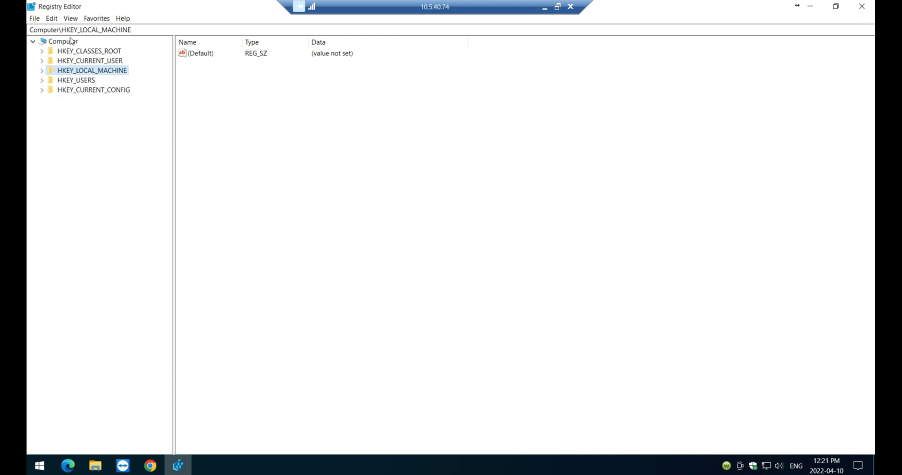
Navigate to HKEY_LOCAL_MACHINE\SYSTEM\Setup\MoSetup and expand it to show Tracking and Volatile.
{"action": "left_click", "coordinate": [41, 70]}
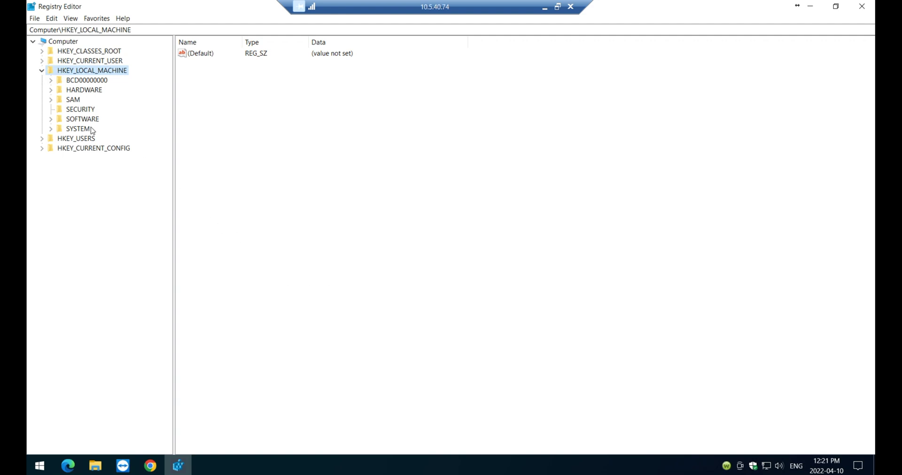
{"action": "left_click", "coordinate": [49, 131]}
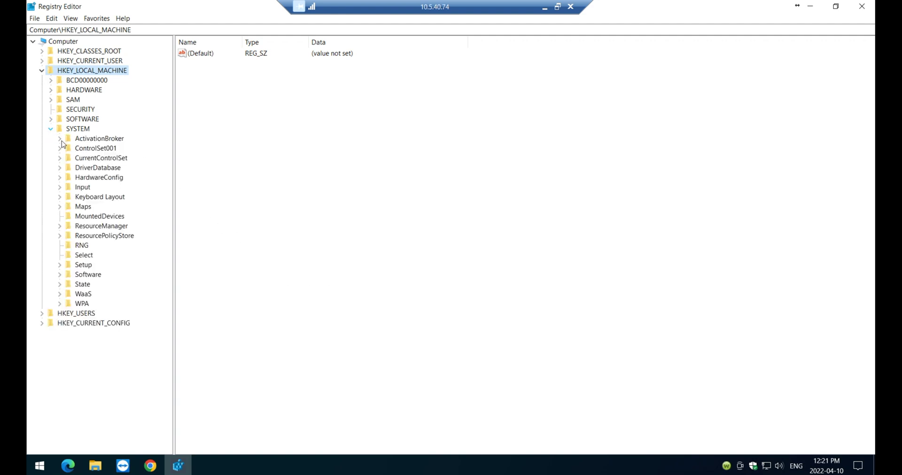
{"action": "left_click", "coordinate": [60, 266]}
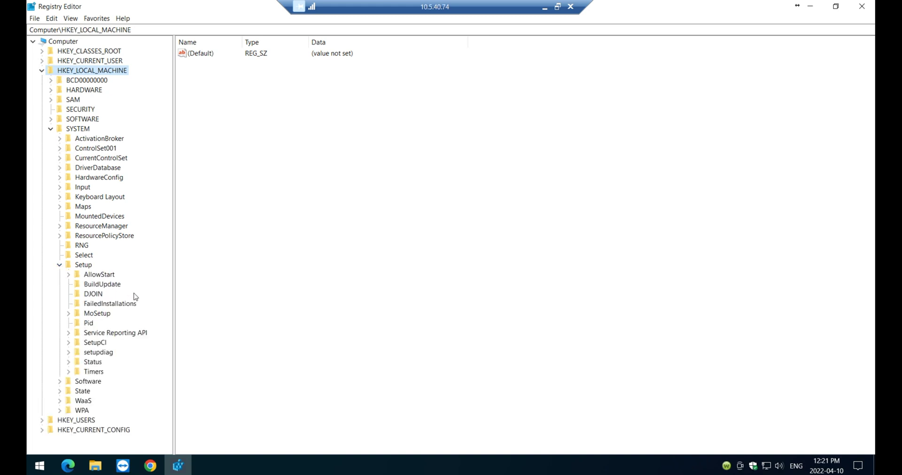
{"action": "left_click", "coordinate": [104, 315]}
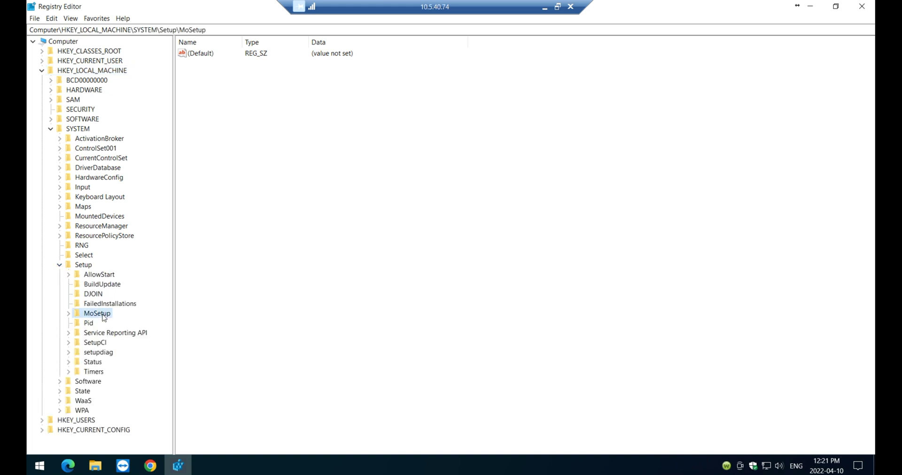
{"action": "left_click", "coordinate": [68, 313]}
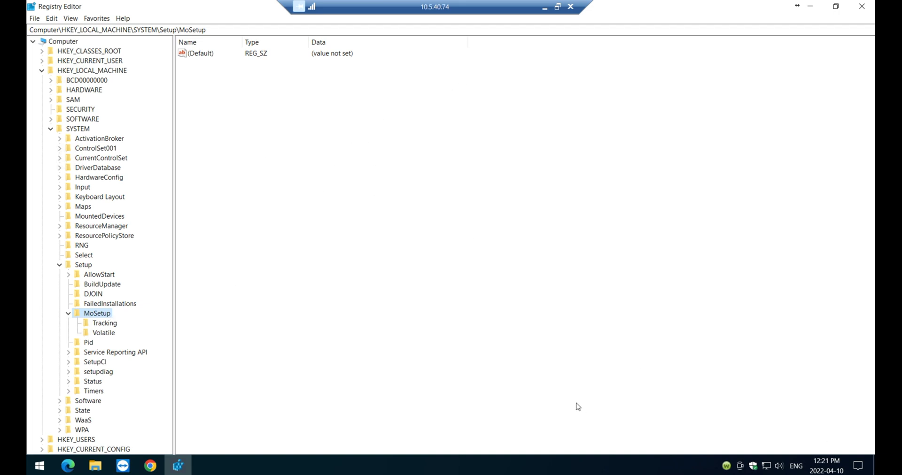
Create a DWORD (32-bit) value in MoSetup named AllowUpgradesWithUnsupportedTPMOrCPU and widen the Name column.
{"action": "right_click", "coordinate": [290, 142]}
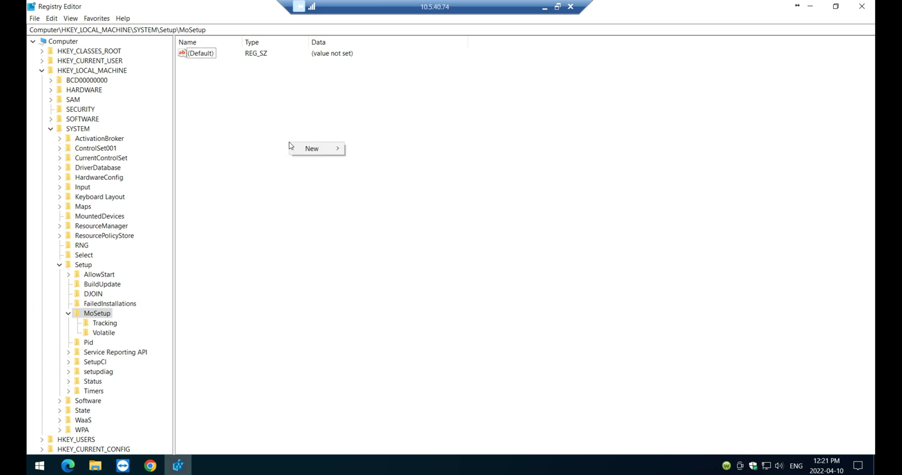
{"action": "mouse_move", "coordinate": [308, 151]}
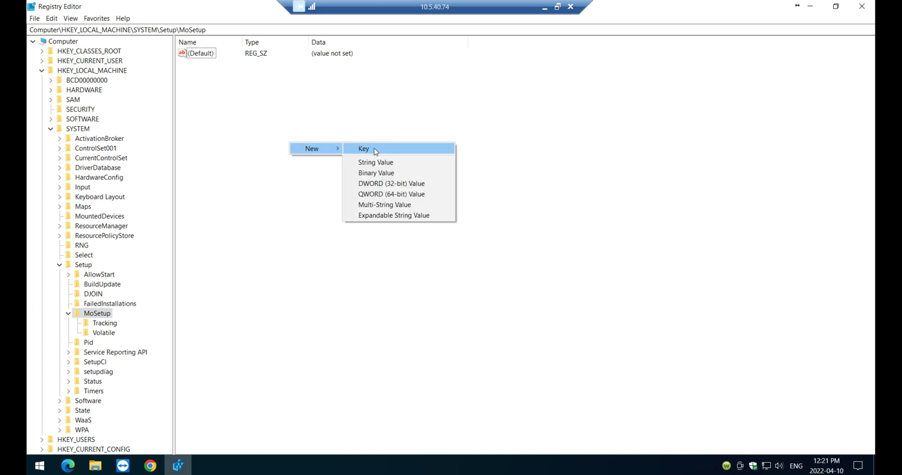
{"action": "left_click", "coordinate": [390, 183]}
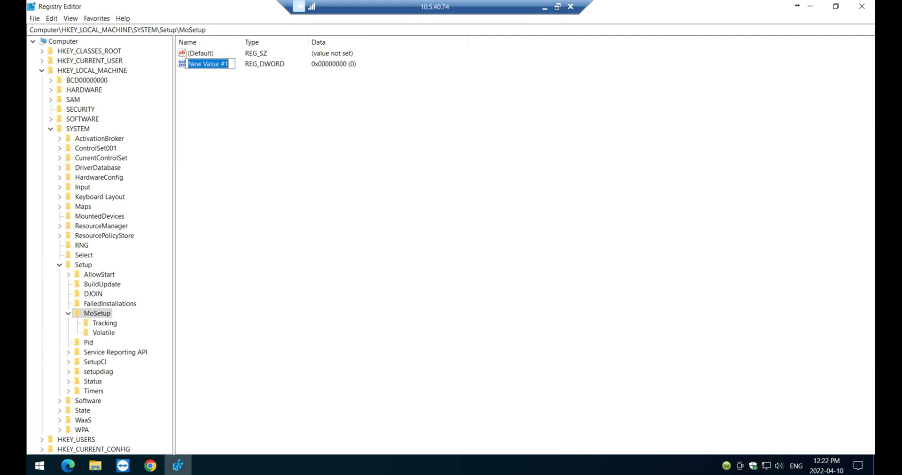
{"action": "left_click", "coordinate": [190, 68]}
{"action": "right_click", "coordinate": [195, 66]}
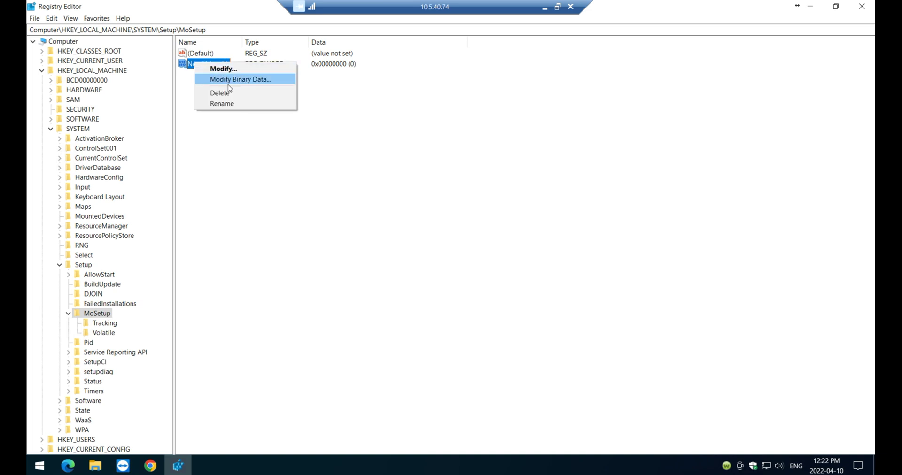
{"action": "left_click", "coordinate": [232, 104]}
{"action": "type", "text": "AllowUpgradesWithUnsupportedTPMOrCPU"}
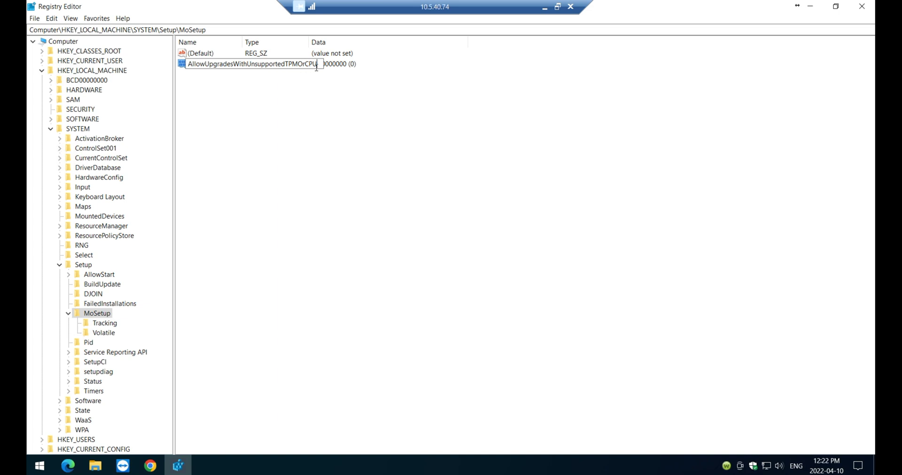
{"action": "key", "text": "Return"}
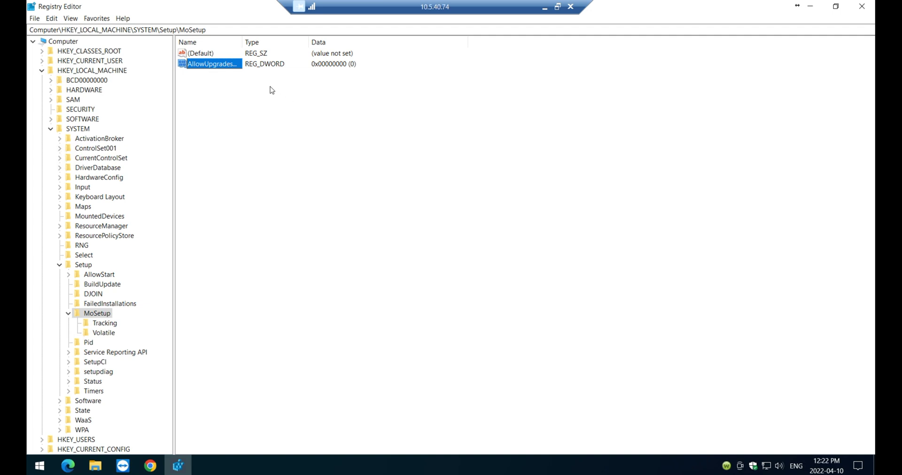
{"action": "left_click_drag", "start_coordinate": [318, 43], "coordinate": [347, 42]}
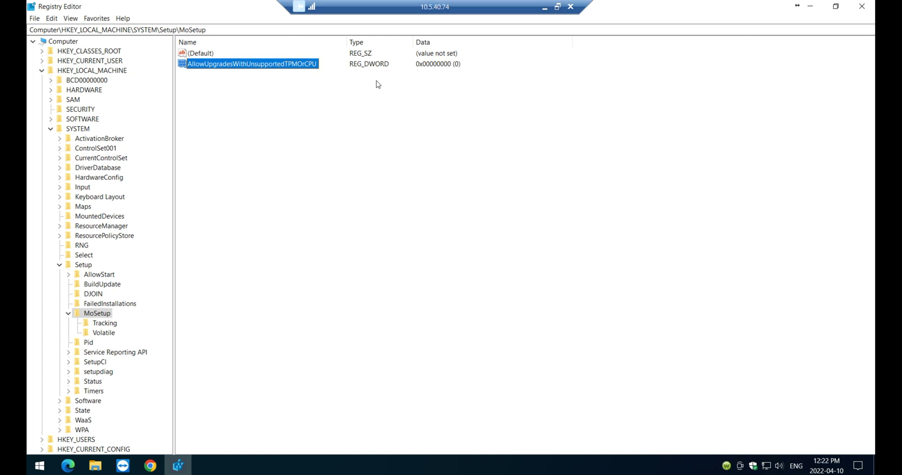
Set the AllowUpgradesWithUnsupportedTPMOrCPU value data to 1.
{"action": "right_click", "coordinate": [301, 66]}
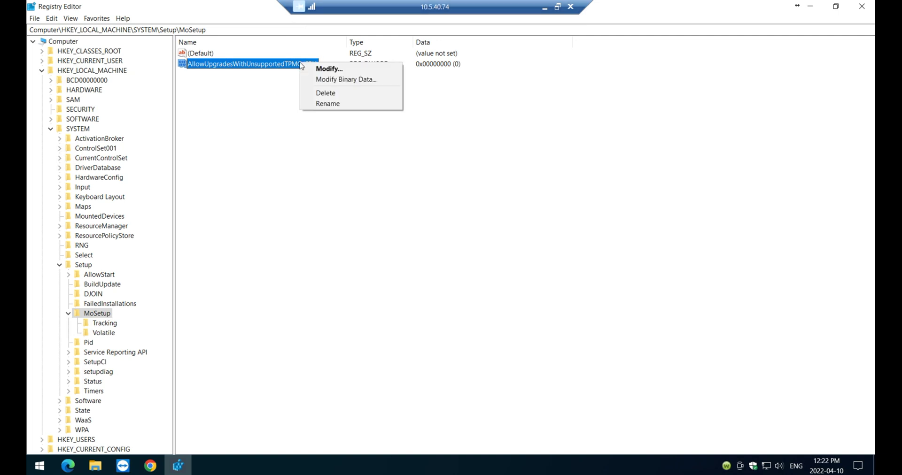
{"action": "left_click", "coordinate": [327, 70]}
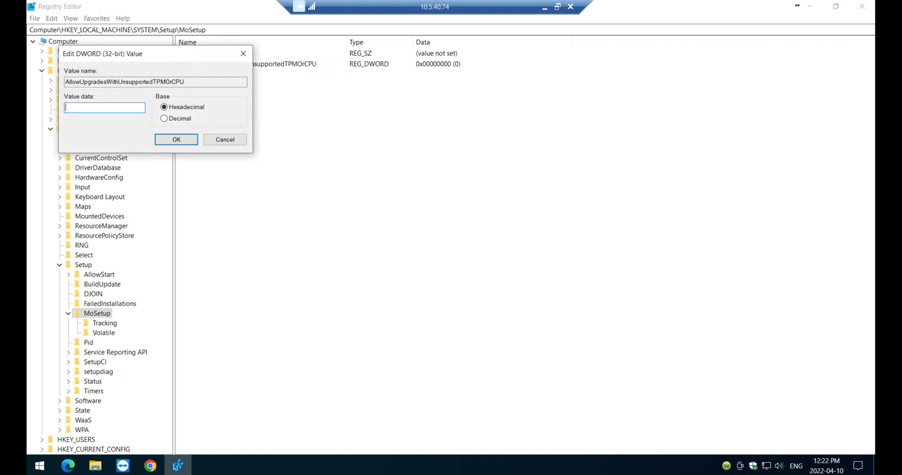
{"action": "type", "text": "1"}
{"action": "left_click", "coordinate": [177, 140]}
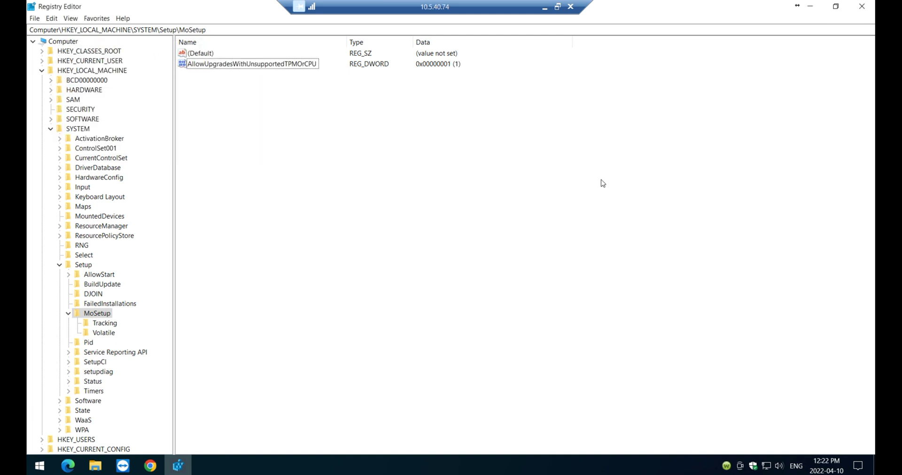
Close Registry Editor and restart the PC from the Start menu's power options.
{"action": "left_click", "coordinate": [862, 7]}
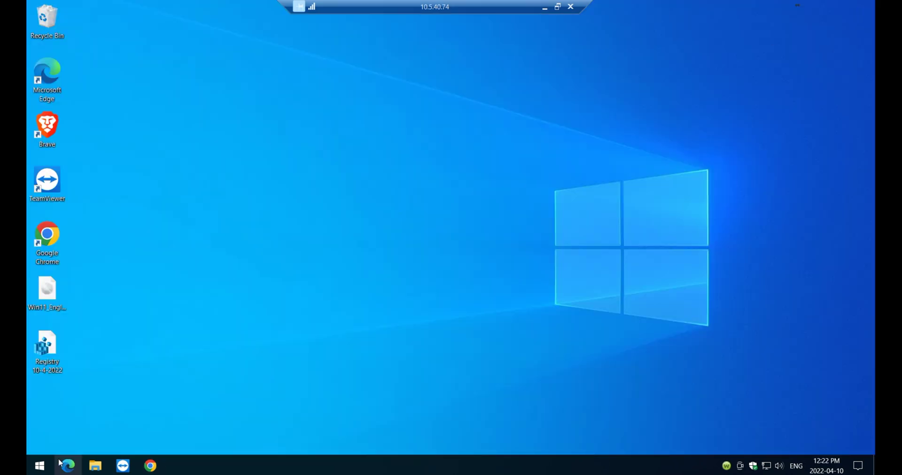
{"action": "left_click", "coordinate": [39, 466]}
{"action": "mouse_move", "coordinate": [34, 444]}
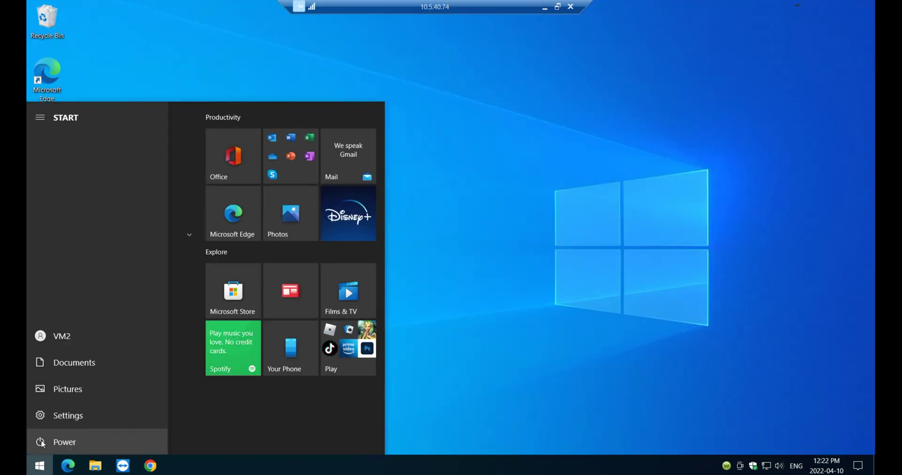
{"action": "left_click", "coordinate": [69, 442]}
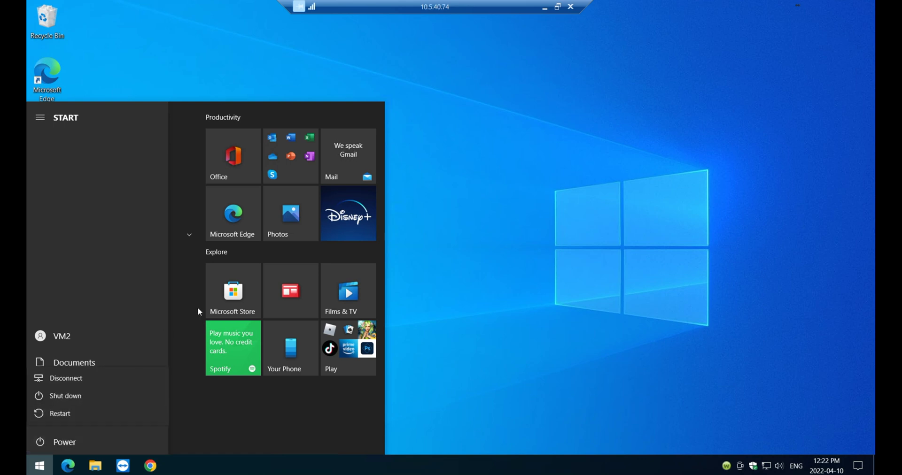
{"action": "left_click", "coordinate": [55, 445]}
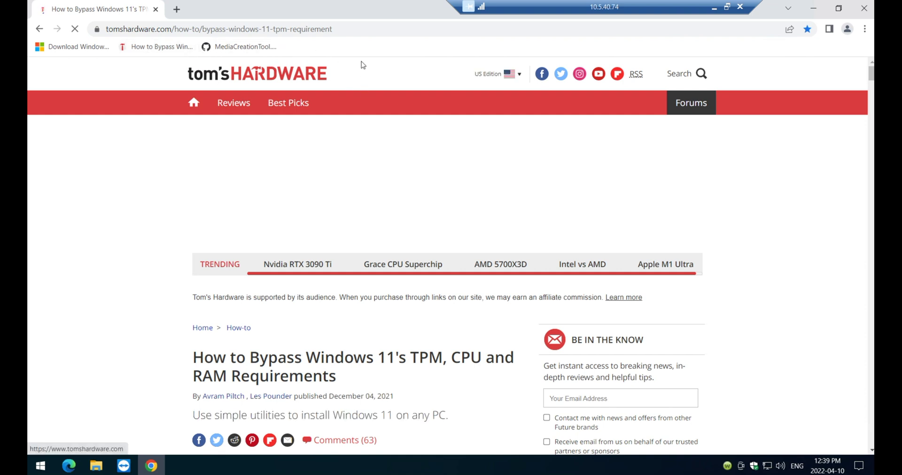
Scroll the Tom's Hardware article down to 'How to Bypass Windows 11 TPM Check From Windows Update'.
{"action": "left_click", "coordinate": [362, 28]}
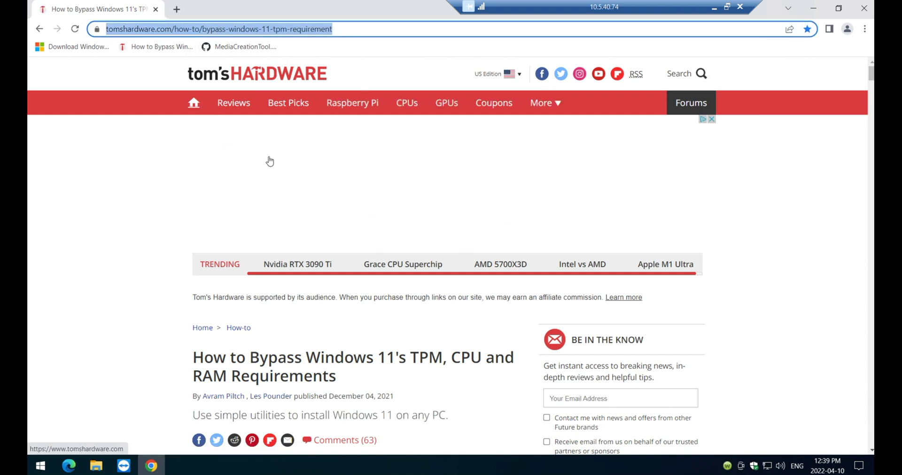
{"action": "left_click", "coordinate": [141, 285]}
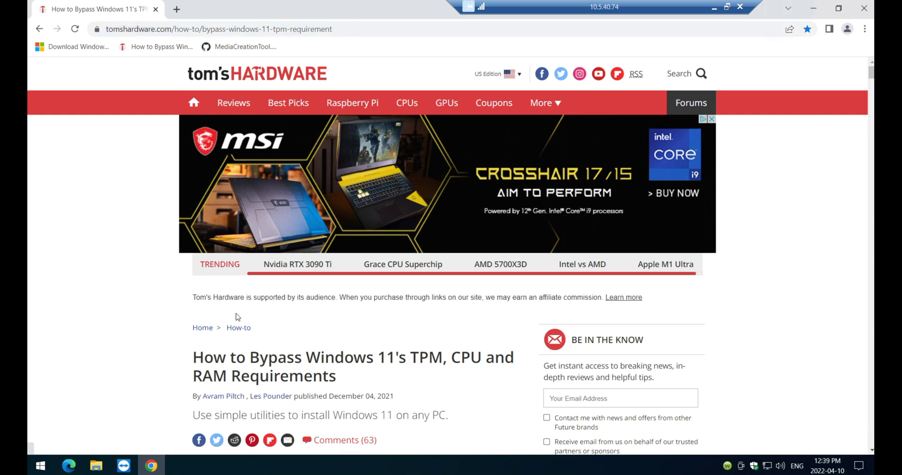
{"action": "scroll", "coordinate": [236, 316], "scroll_direction": "down", "scroll_amount": 20}
{"action": "scroll", "coordinate": [249, 318], "scroll_direction": "down", "scroll_amount": 15}
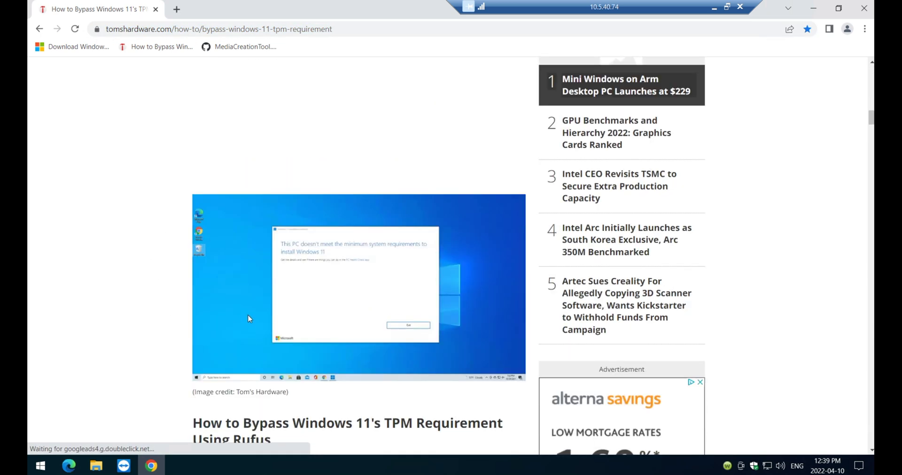
{"action": "scroll", "coordinate": [249, 318], "scroll_direction": "down", "scroll_amount": 15}
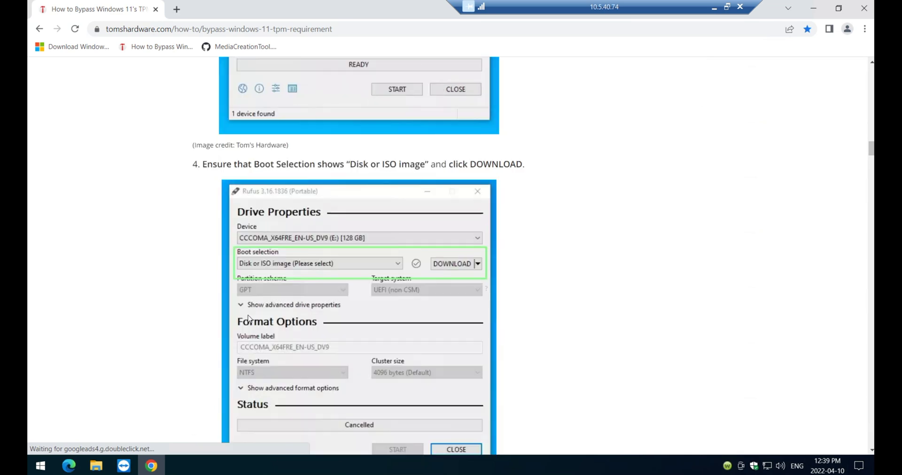
{"action": "scroll", "coordinate": [245, 316], "scroll_direction": "down", "scroll_amount": 15}
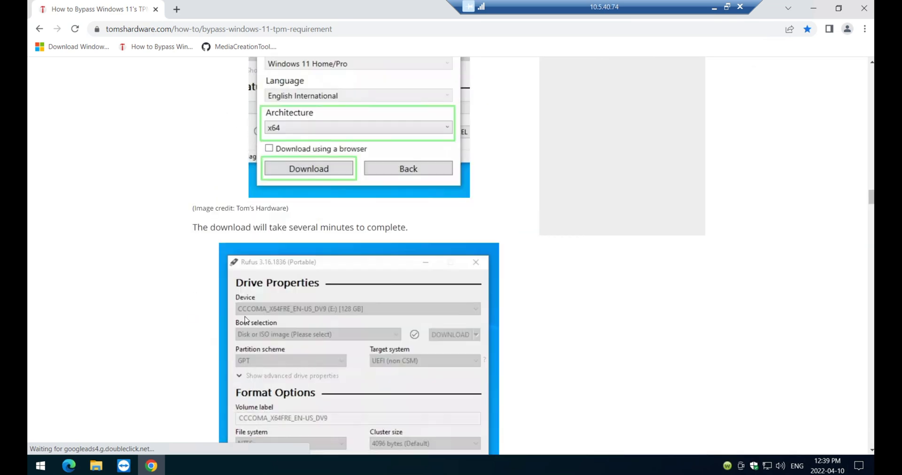
{"action": "scroll", "coordinate": [245, 319], "scroll_direction": "down", "scroll_amount": 10}
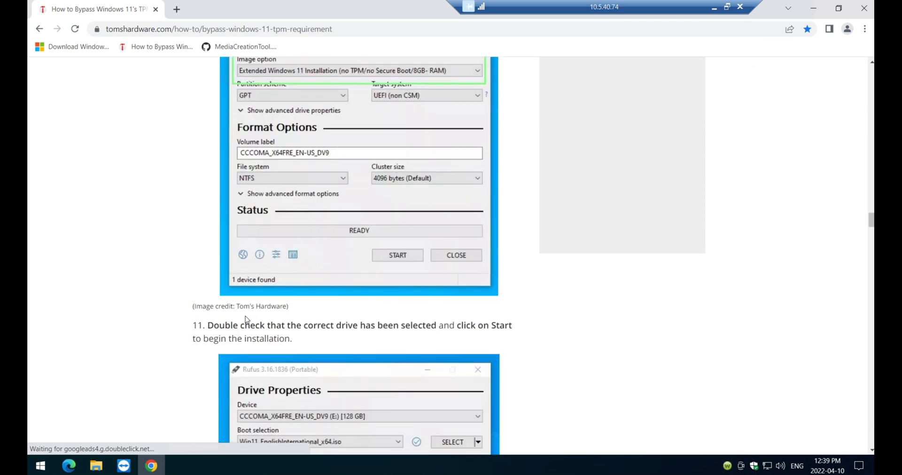
{"action": "scroll", "coordinate": [246, 316], "scroll_direction": "down", "scroll_amount": 5}
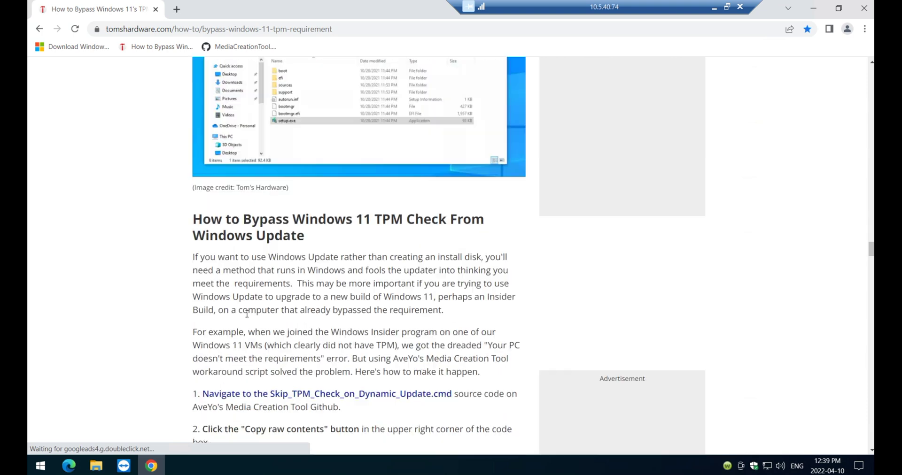
{"action": "scroll", "coordinate": [270, 320], "scroll_direction": "down", "scroll_amount": 4}
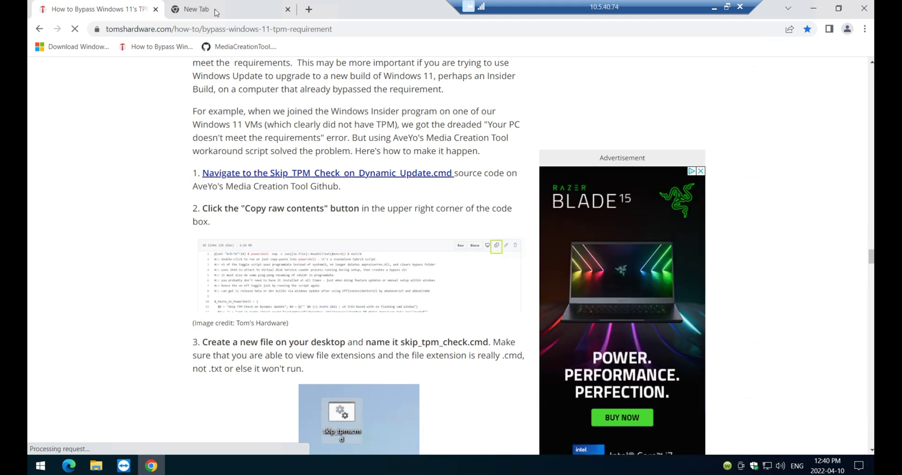
In the new tab, open the MediaCreationTool bookmark and copy Skip_TPM_Check_on_Dynamic_Update.cmd's raw contents.
{"action": "left_click", "coordinate": [239, 13]}
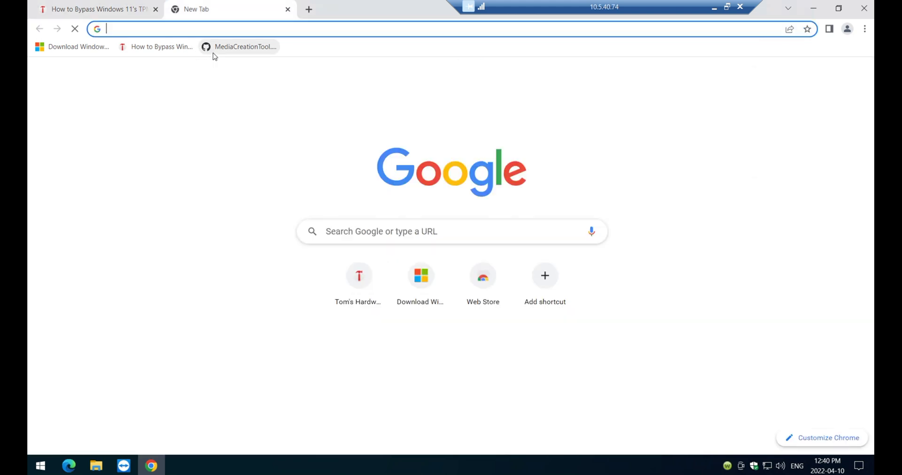
{"action": "left_click", "coordinate": [225, 47]}
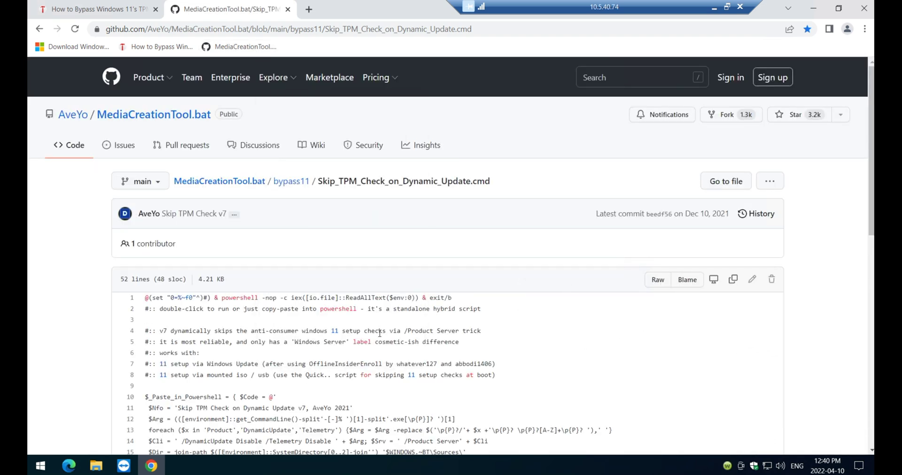
{"action": "left_click", "coordinate": [733, 283]}
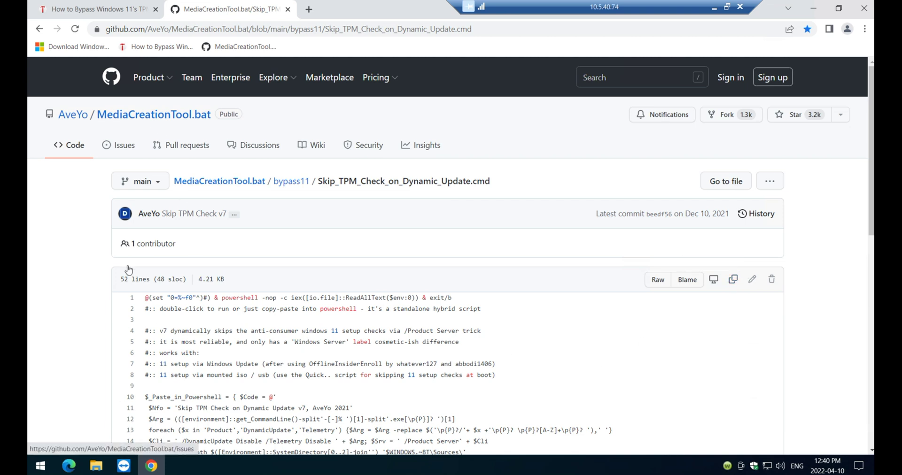
Launch Notepad from the Start menu search and shift its window left.
{"action": "left_click", "coordinate": [42, 467]}
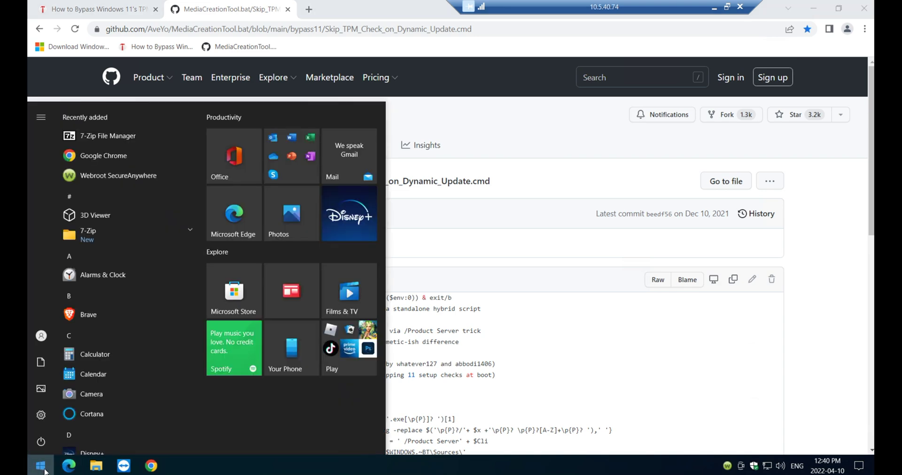
{"action": "type", "text": "notepad"}
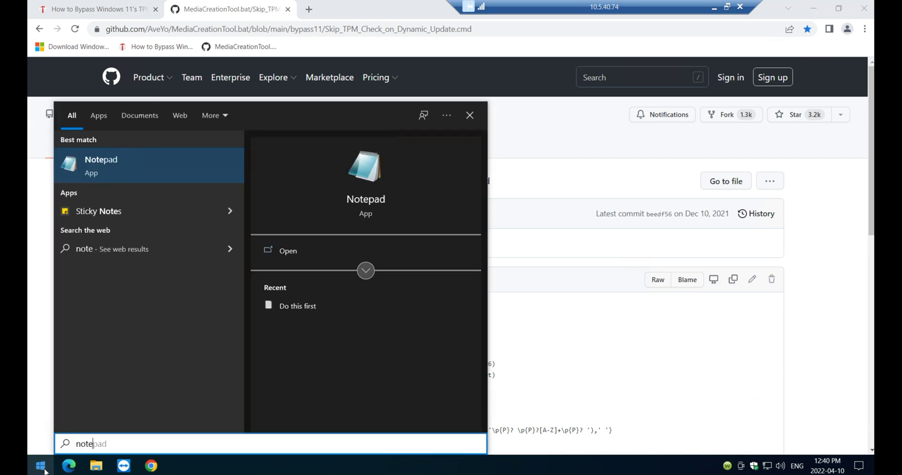
{"action": "left_click", "coordinate": [109, 177]}
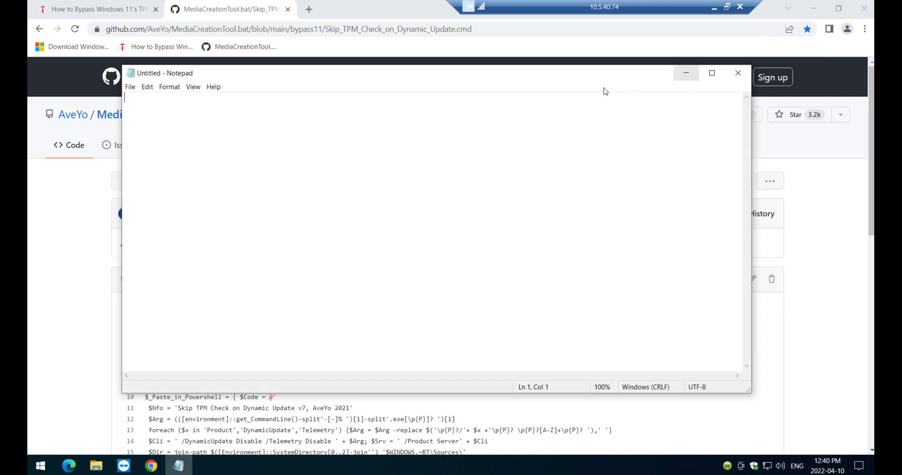
{"action": "left_click_drag", "start_coordinate": [477, 80], "coordinate": [421, 84]}
Copy the script's raw contents from GitHub and paste them into the empty Notepad document.
{"action": "left_click", "coordinate": [734, 280]}
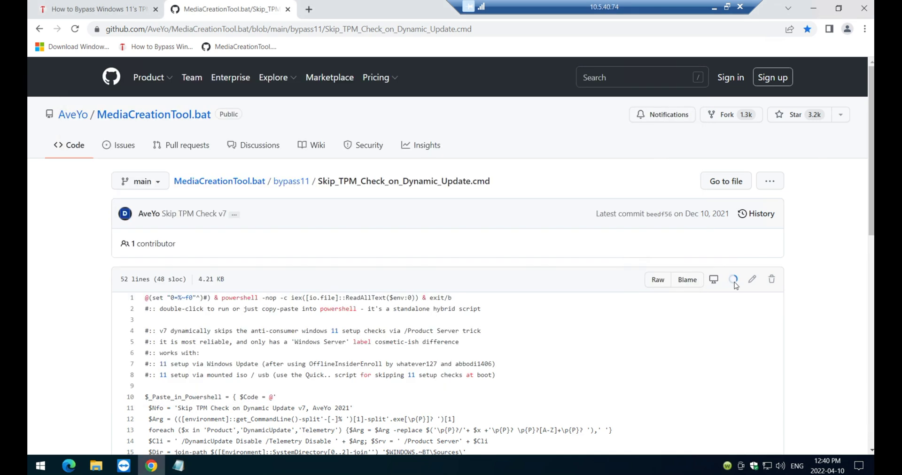
{"action": "left_click", "coordinate": [180, 467]}
{"action": "right_click", "coordinate": [93, 121]}
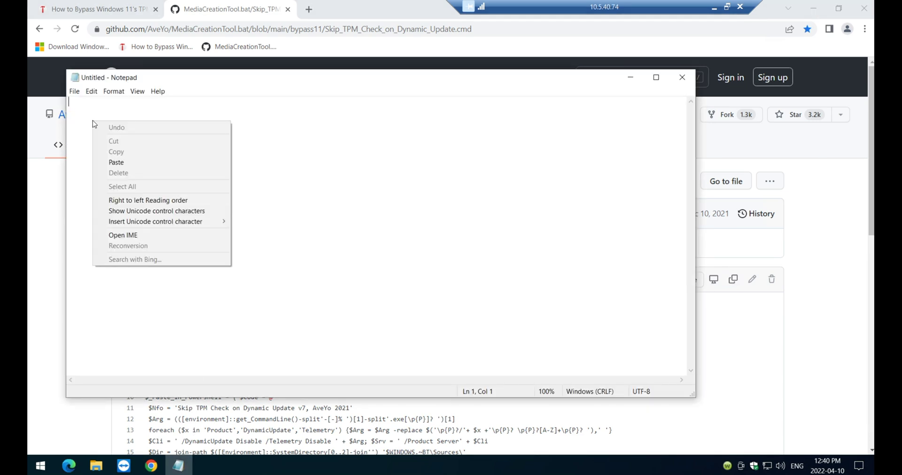
{"action": "left_click", "coordinate": [123, 163]}
{"action": "scroll", "coordinate": [264, 218], "scroll_direction": "up", "scroll_amount": 8}
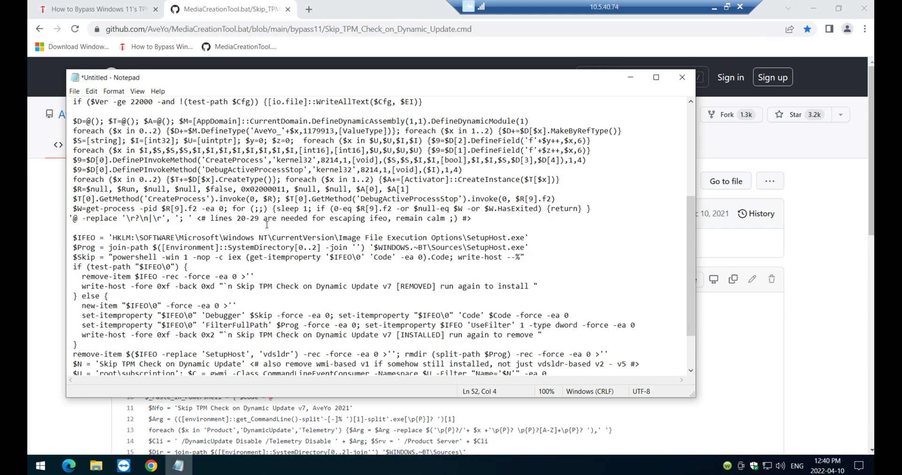
Return to Tom's Hardware and highlight the suggested file name skip_tpm_check.cmd in step 3.
{"action": "left_click_drag", "start_coordinate": [247, 79], "coordinate": [437, 101]}
{"action": "left_click", "coordinate": [93, 9]}
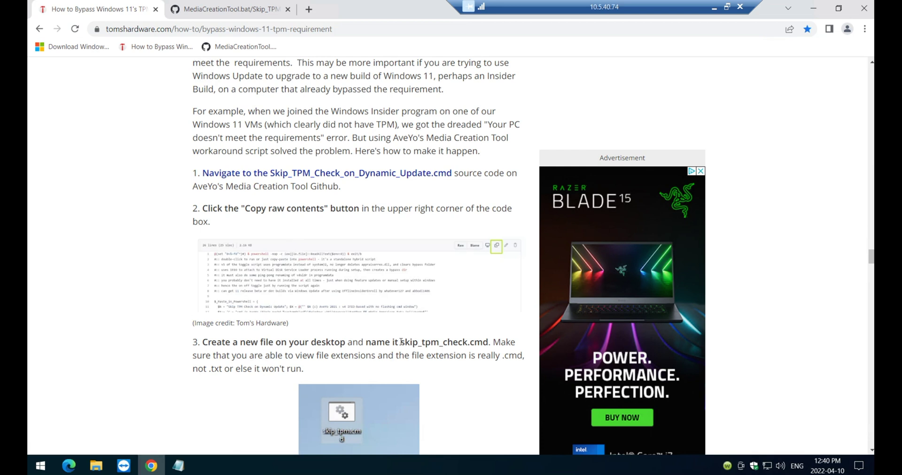
{"action": "left_click_drag", "start_coordinate": [401, 342], "coordinate": [488, 342]}
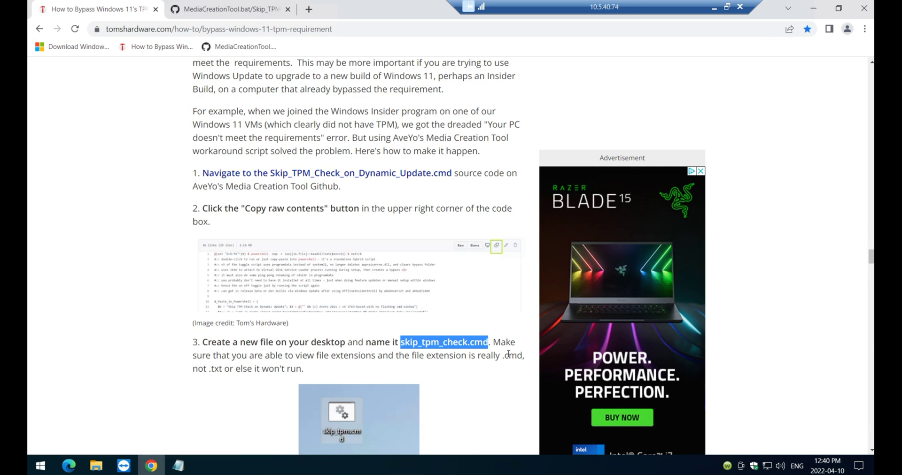
In Notepad's Save As dialog, choose the Desktop and enter the file name skip_tpm_check.cmd.
{"action": "left_click", "coordinate": [178, 466]}
{"action": "left_click", "coordinate": [264, 112]}
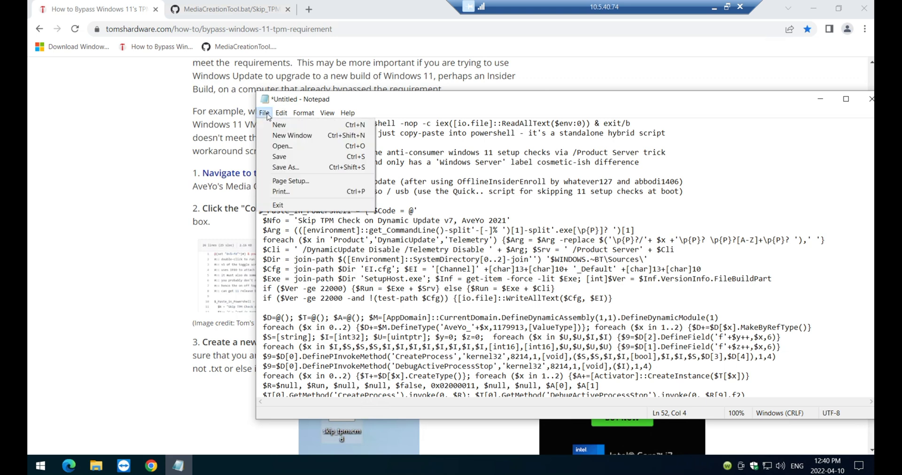
{"action": "left_click", "coordinate": [281, 166]}
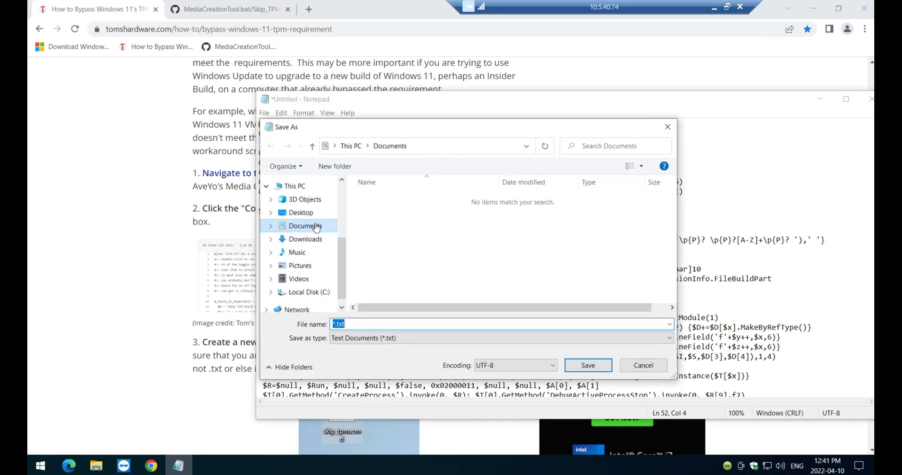
{"action": "left_click", "coordinate": [300, 212]}
{"action": "left_click", "coordinate": [354, 324]}
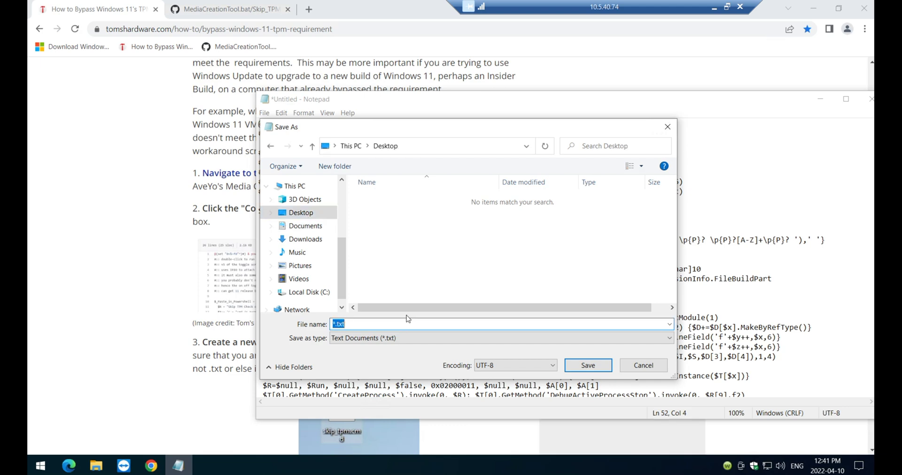
{"action": "key", "text": "ctrl+v"}
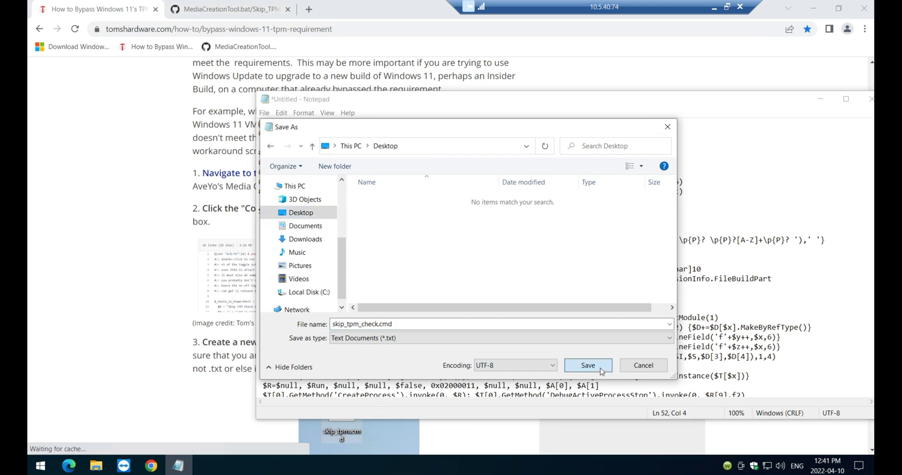
Save the script, then close Notepad and Chrome.
{"action": "left_click", "coordinate": [601, 371]}
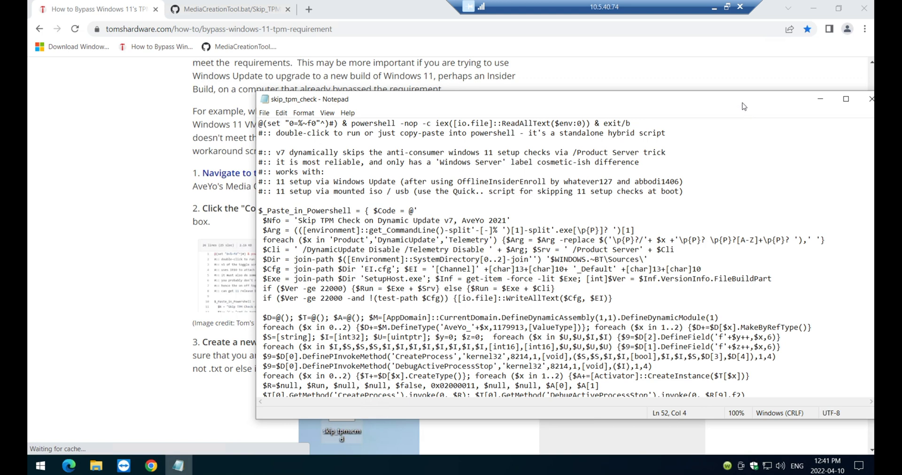
{"action": "key", "text": "alt+F4"}
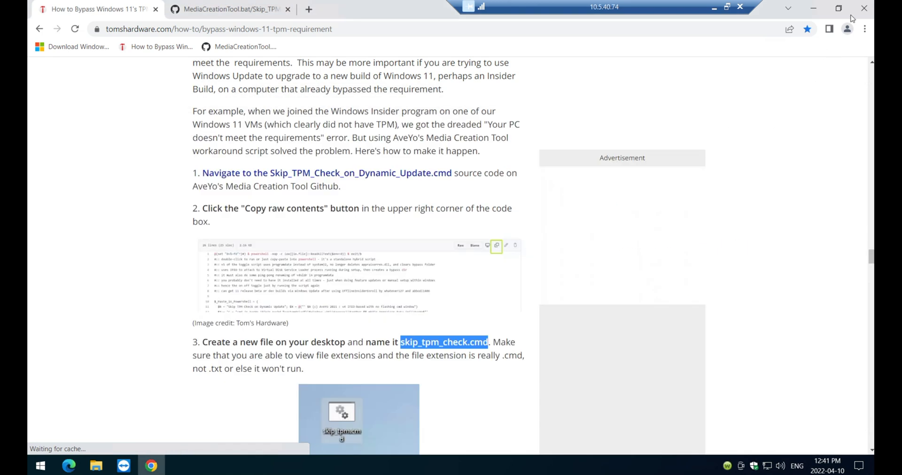
{"action": "left_click", "coordinate": [863, 8]}
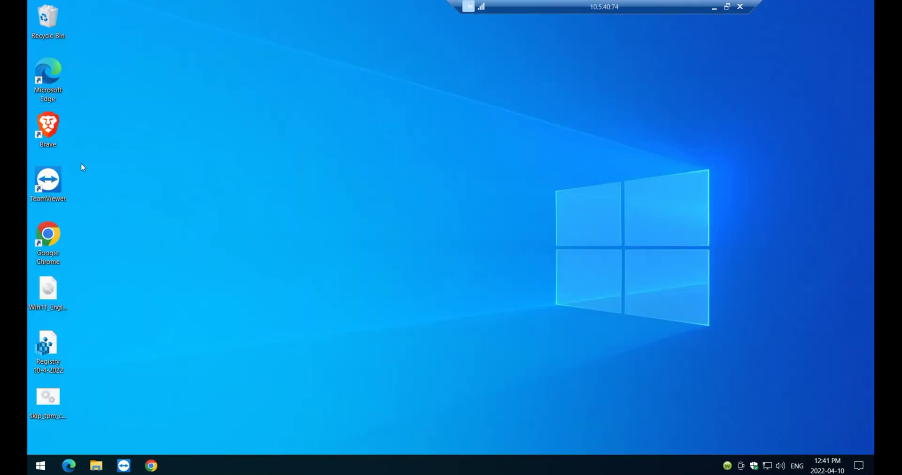
Run skip_tpm_check.cmd as administrator, then move its icon back below Registry.
{"action": "left_click_drag", "start_coordinate": [60, 407], "coordinate": [314, 195]}
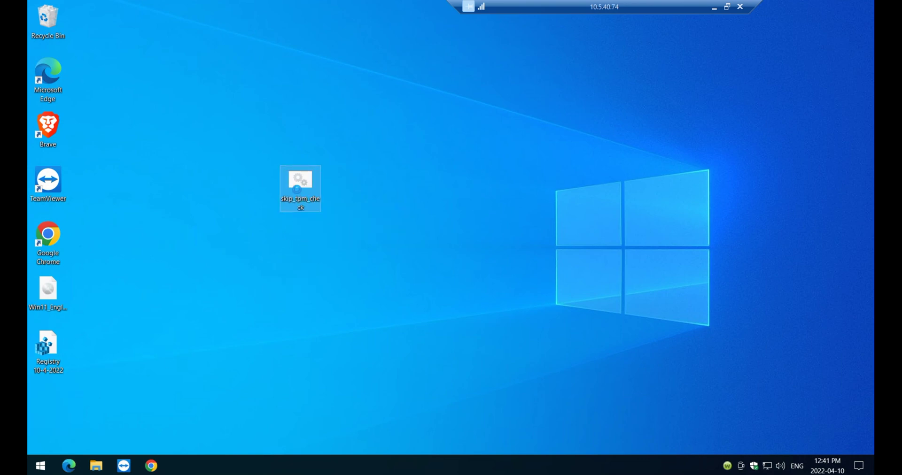
{"action": "right_click", "coordinate": [298, 190]}
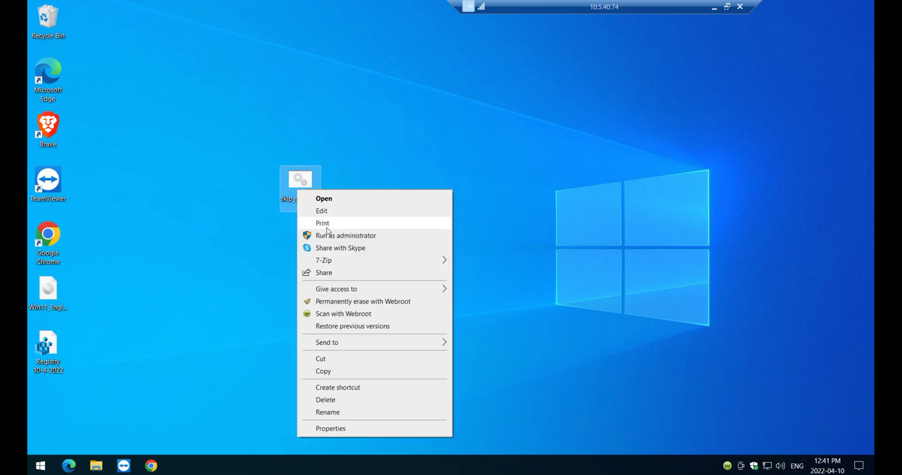
{"action": "left_click", "coordinate": [328, 236]}
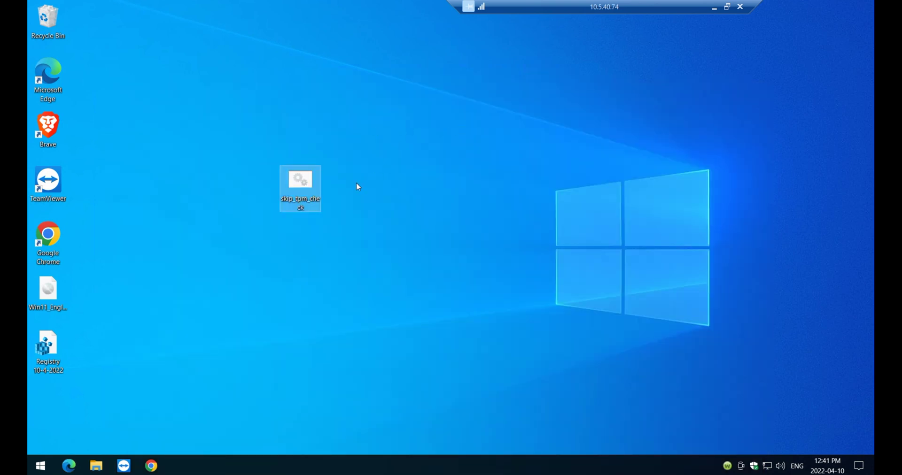
{"action": "left_click_drag", "start_coordinate": [303, 183], "coordinate": [47, 413]}
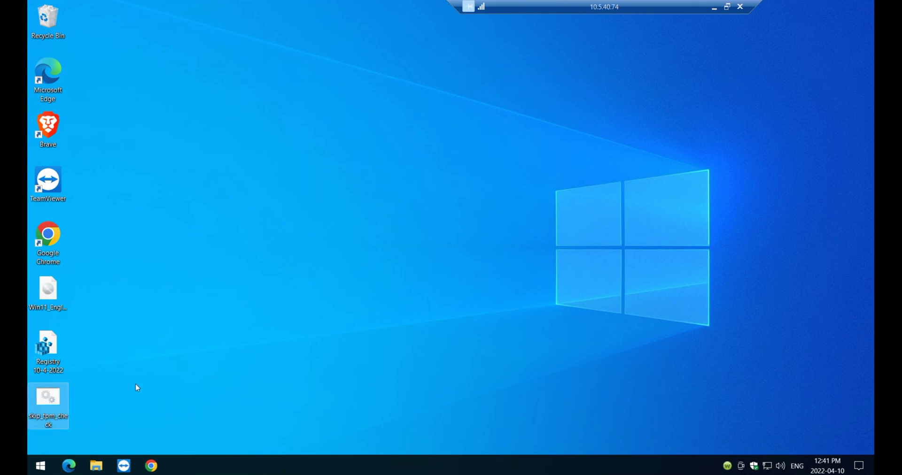
{"action": "left_click", "coordinate": [139, 386]}
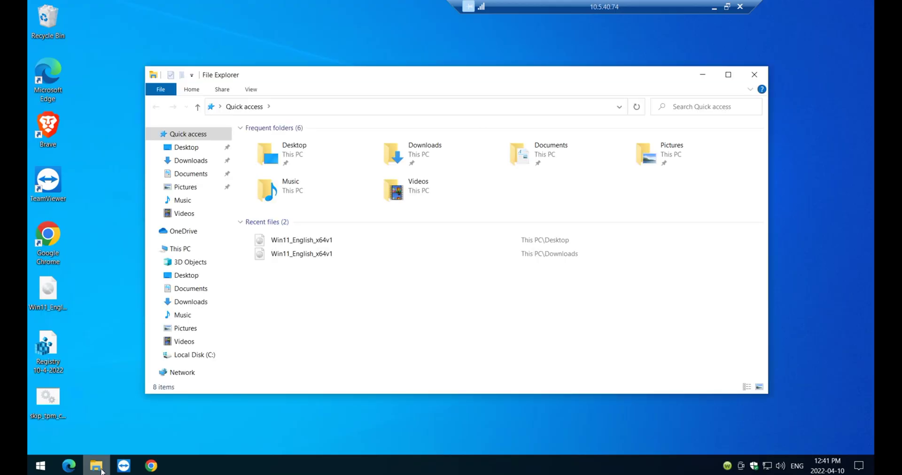
Mount the Win11_English_x64v1 disc image from the Downloads folder.
{"action": "left_click", "coordinate": [195, 163]}
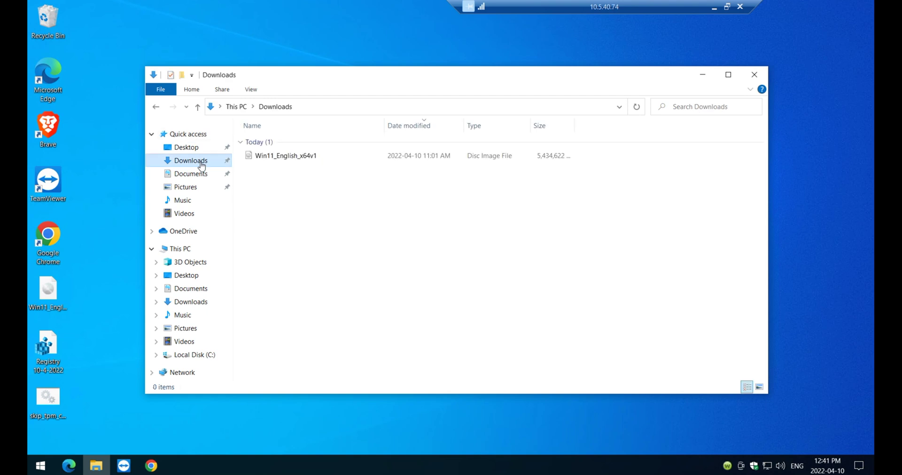
{"action": "right_click", "coordinate": [291, 159]}
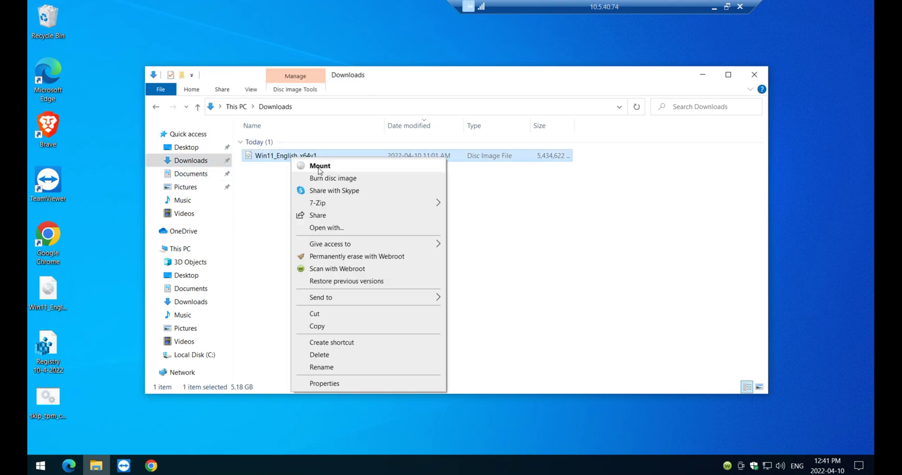
{"action": "left_click", "coordinate": [317, 167]}
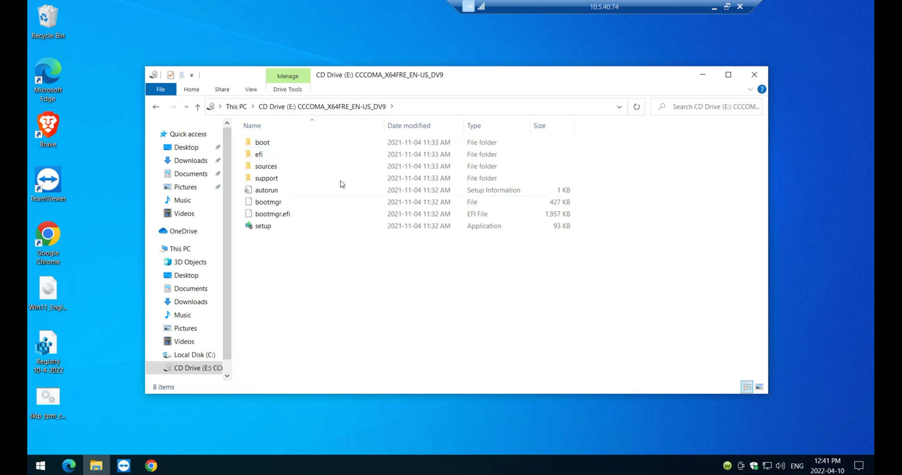
Run the mounted drive's setup program as administrator.
{"action": "left_click", "coordinate": [264, 228]}
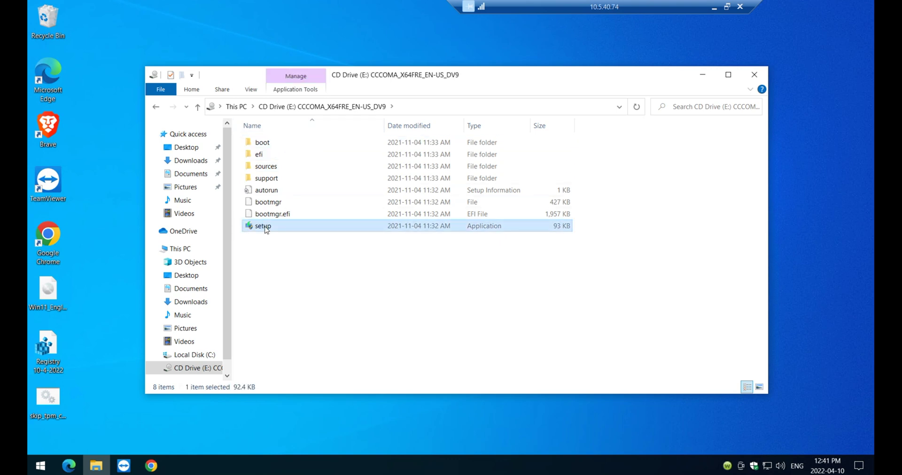
{"action": "right_click", "coordinate": [265, 227]}
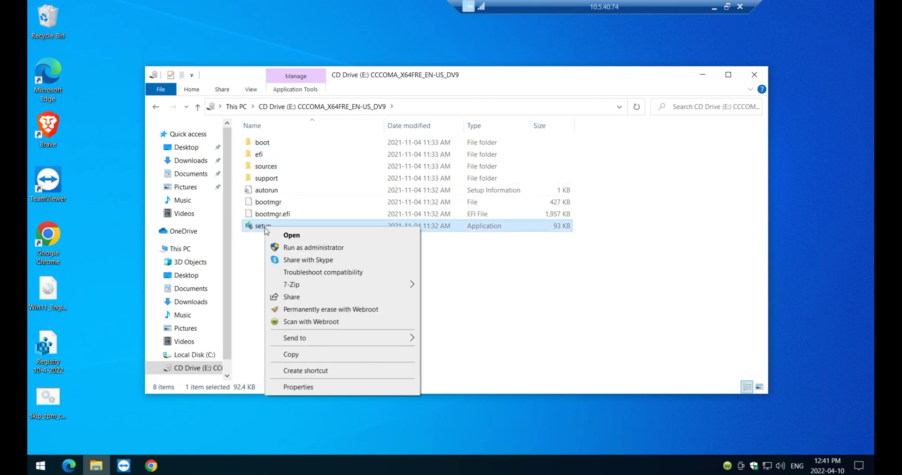
{"action": "left_click", "coordinate": [295, 249]}
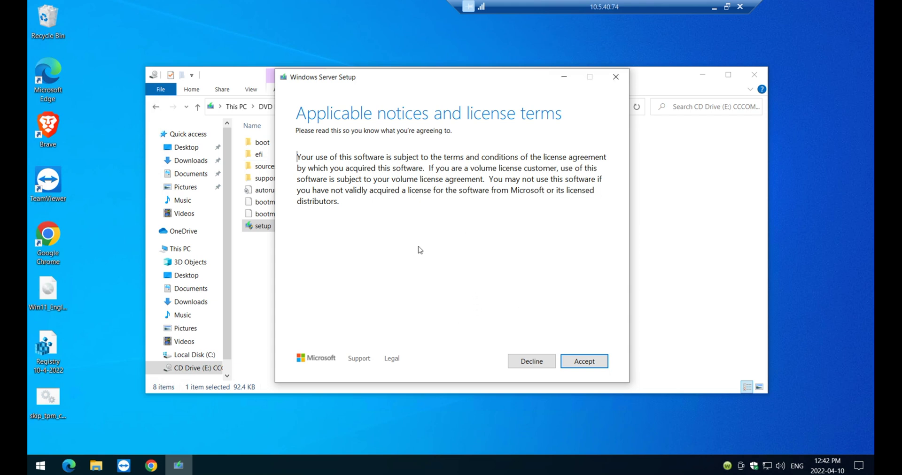
Accept the Applicable notices and license terms.
{"action": "left_click", "coordinate": [579, 370]}
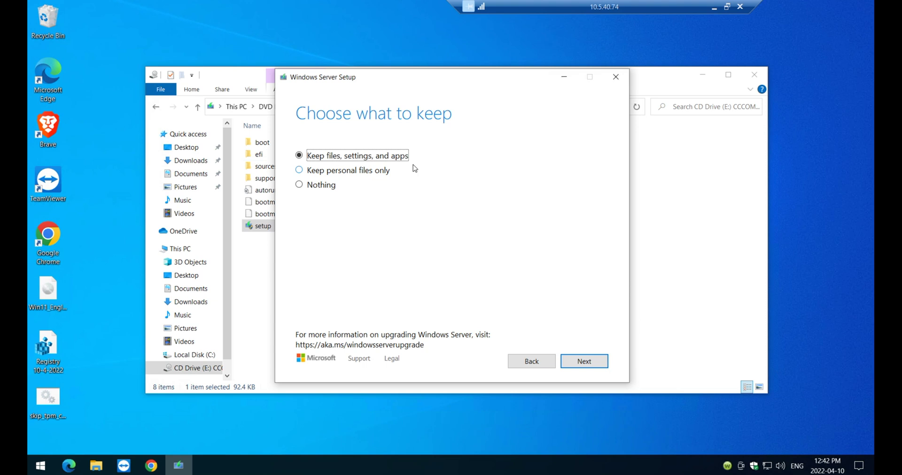
After trying the other options, pick Keep files, settings, and apps and continue with Next.
{"action": "left_click", "coordinate": [355, 171]}
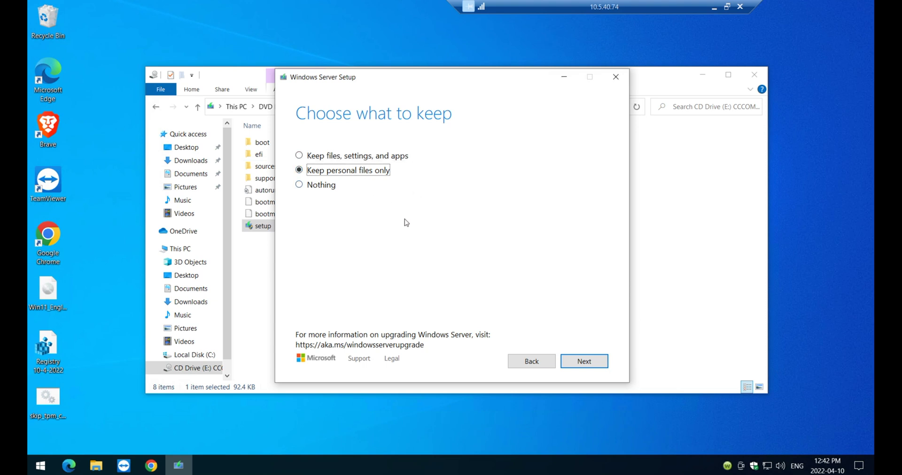
{"action": "left_click", "coordinate": [328, 188]}
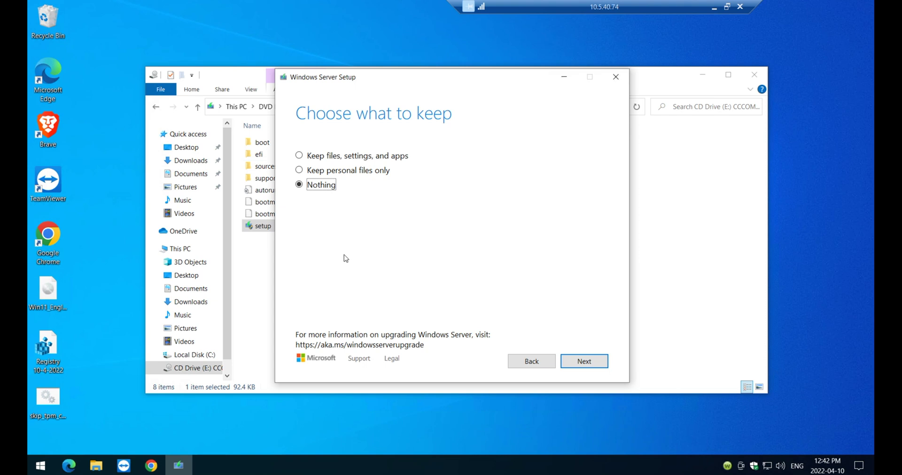
{"action": "left_click", "coordinate": [362, 158]}
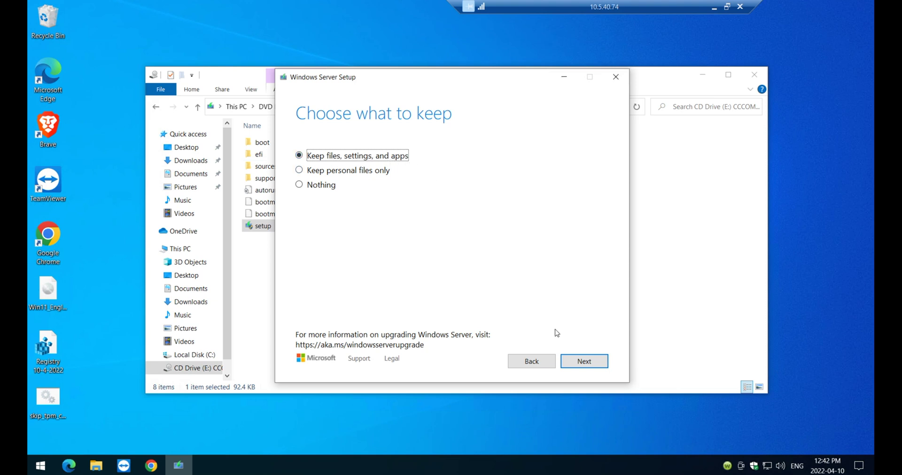
{"action": "left_click", "coordinate": [603, 369]}
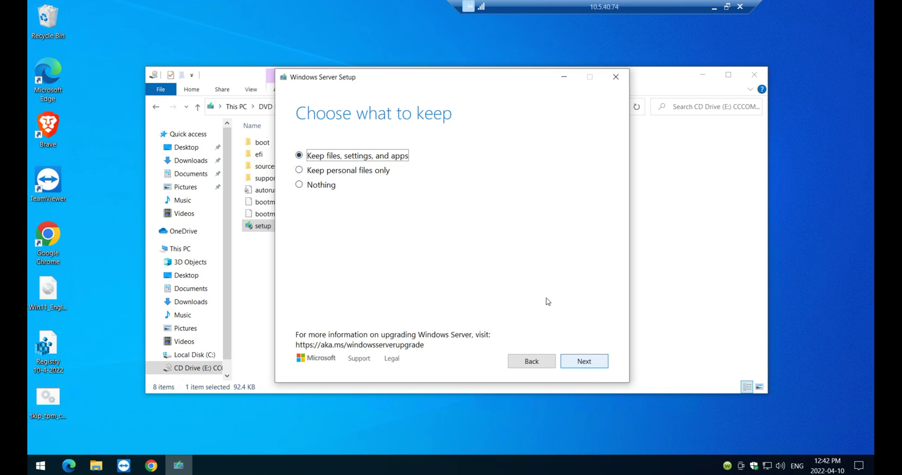